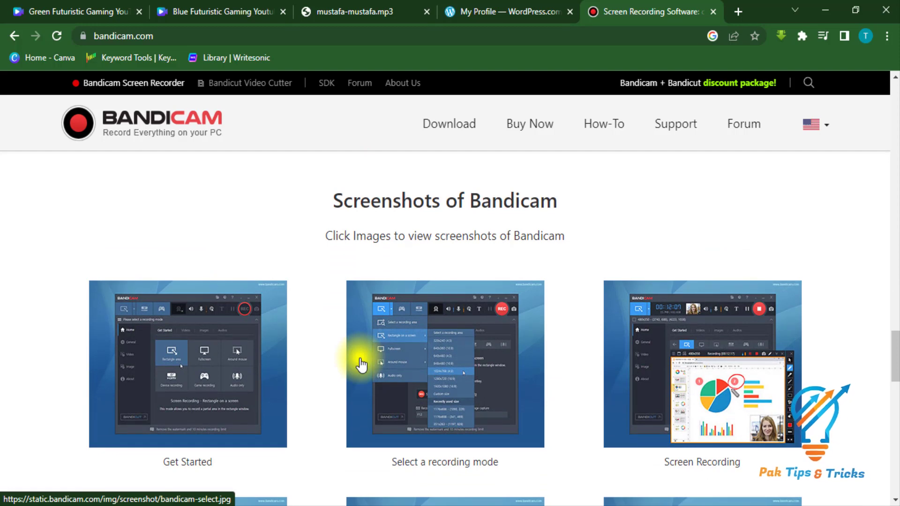
- Minimize the browser and bring up the Bandicam 4.1.5.1421 folder in File Explorer
{"action": "scroll", "coordinate": [342, 375], "scroll_direction": "up", "scroll_amount": 15}
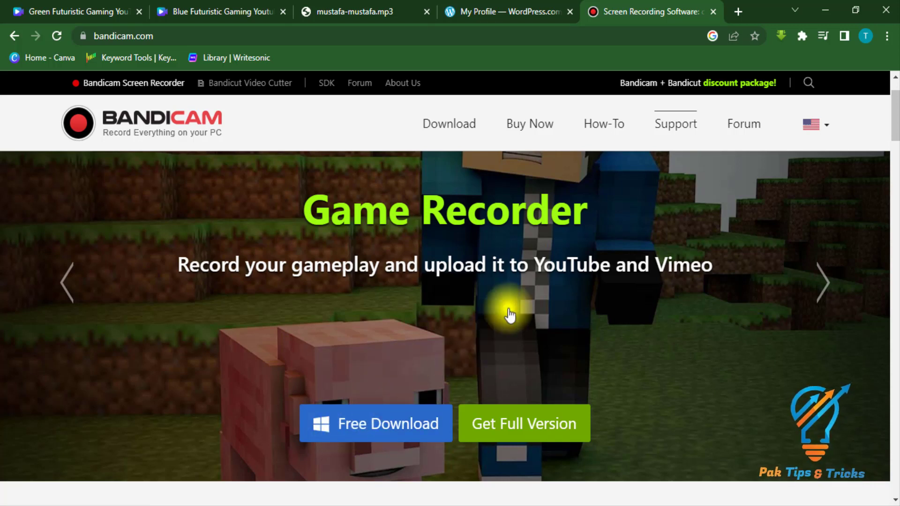
{"action": "left_click", "coordinate": [823, 4]}
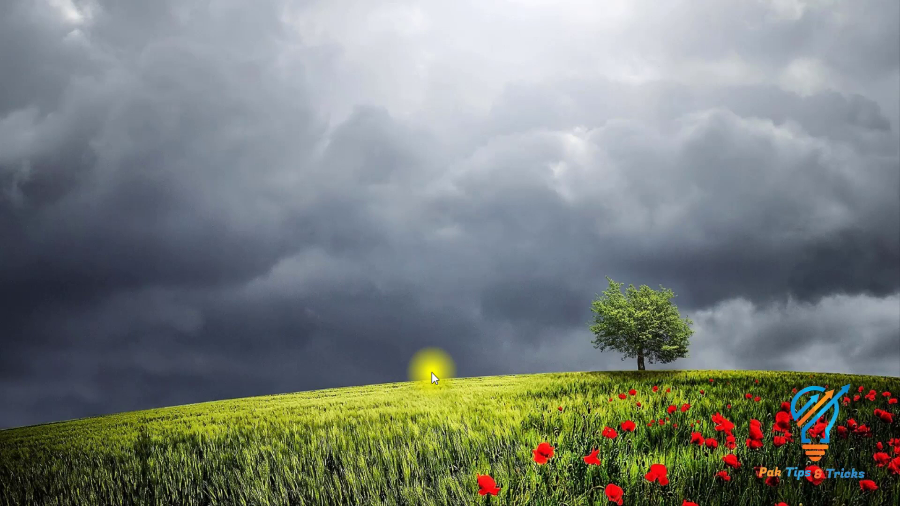
{"action": "left_click", "coordinate": [302, 499]}
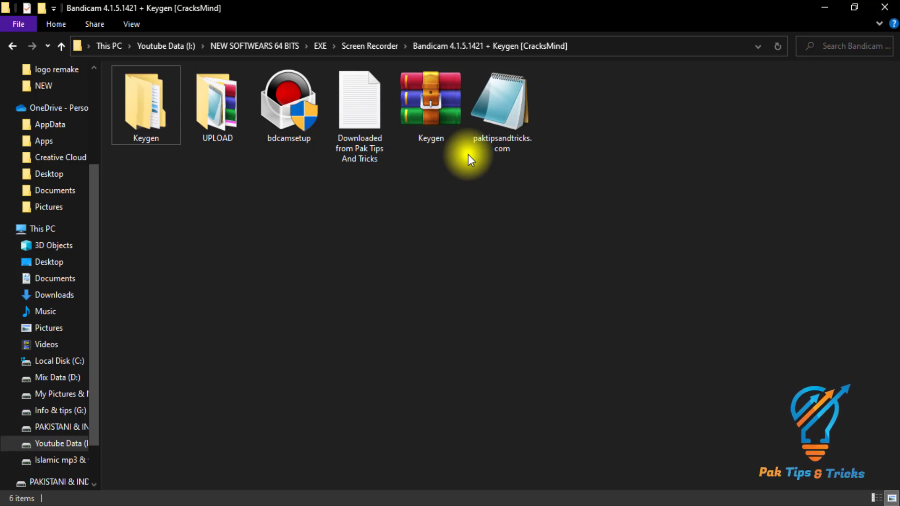
{"action": "right_click", "coordinate": [421, 95]}
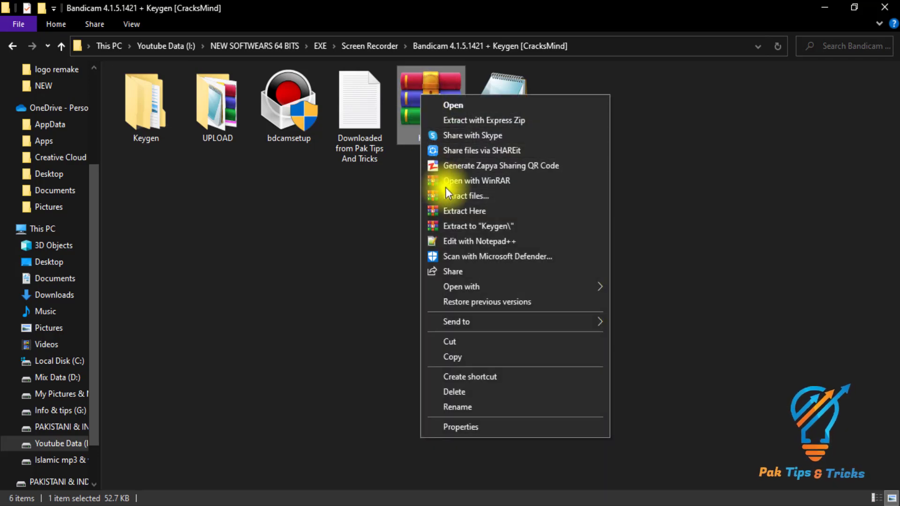
{"action": "left_click", "coordinate": [461, 201]}
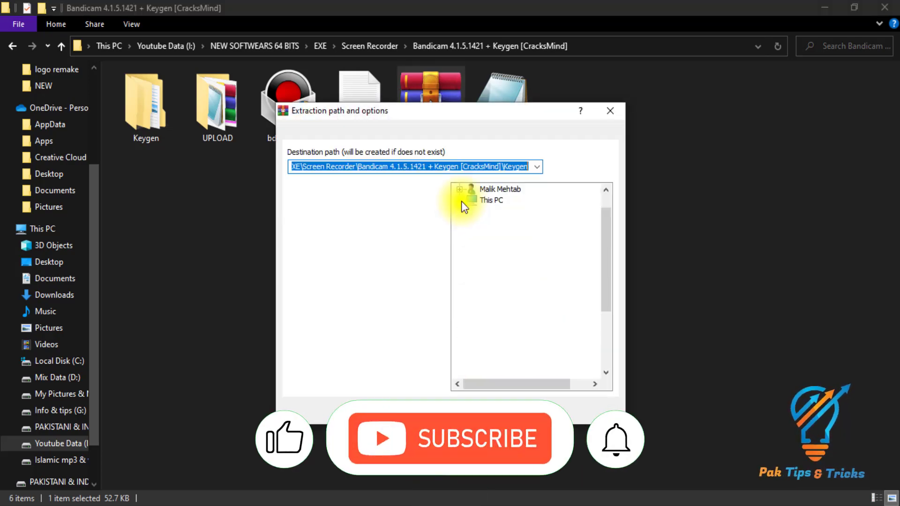
{"action": "left_click", "coordinate": [511, 411]}
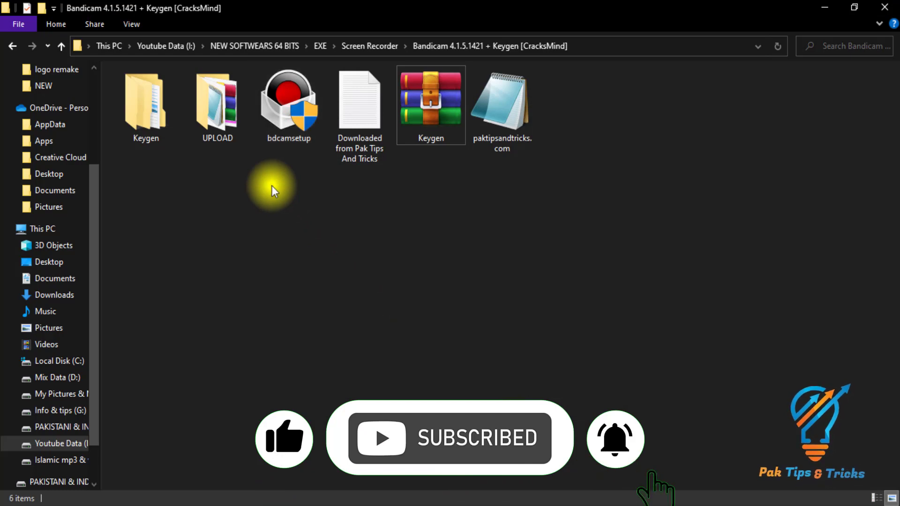
- Open the innermost nested Keygen folder and run the keymaker application as administrator
{"action": "left_click", "coordinate": [290, 114]}
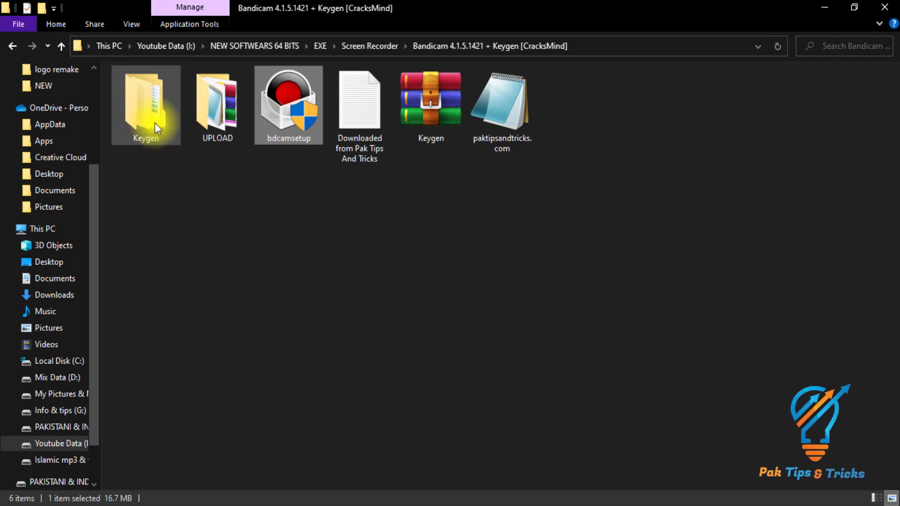
{"action": "left_click", "coordinate": [136, 122]}
{"action": "double_click", "coordinate": [136, 122]}
{"action": "double_click", "coordinate": [142, 89]}
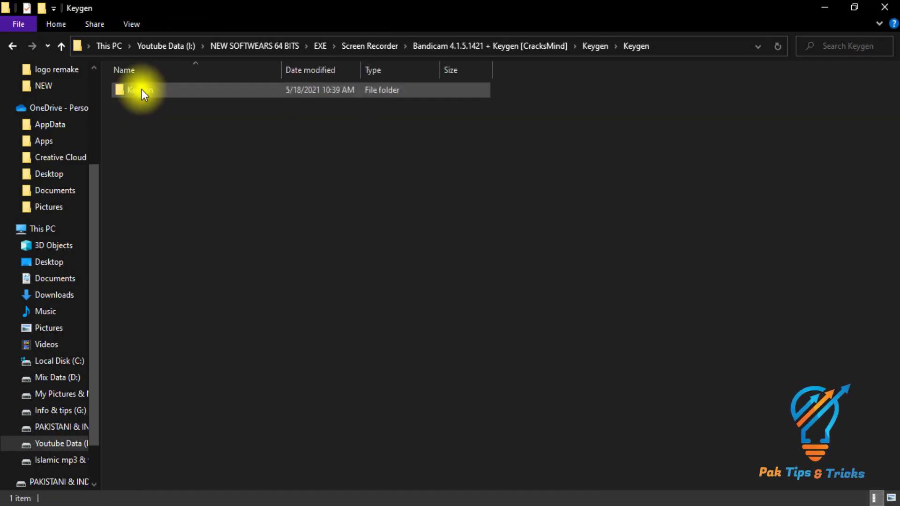
{"action": "left_click", "coordinate": [141, 89]}
{"action": "right_click", "coordinate": [142, 89]}
{"action": "left_click", "coordinate": [151, 84]}
{"action": "left_click", "coordinate": [146, 92]}
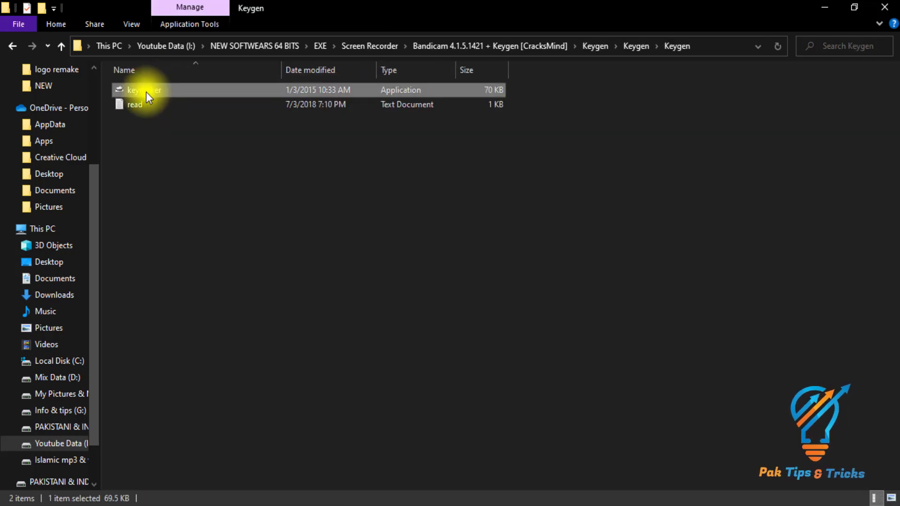
{"action": "right_click", "coordinate": [147, 91]}
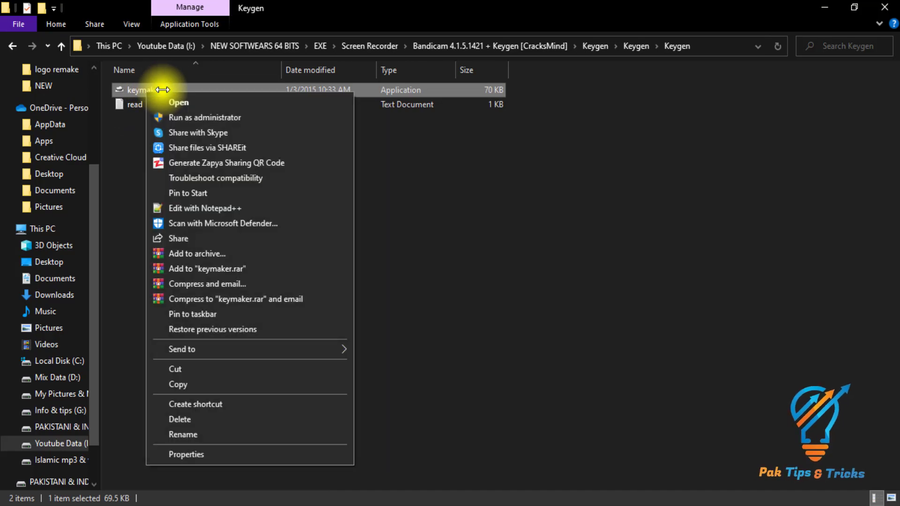
{"action": "left_click", "coordinate": [163, 118]}
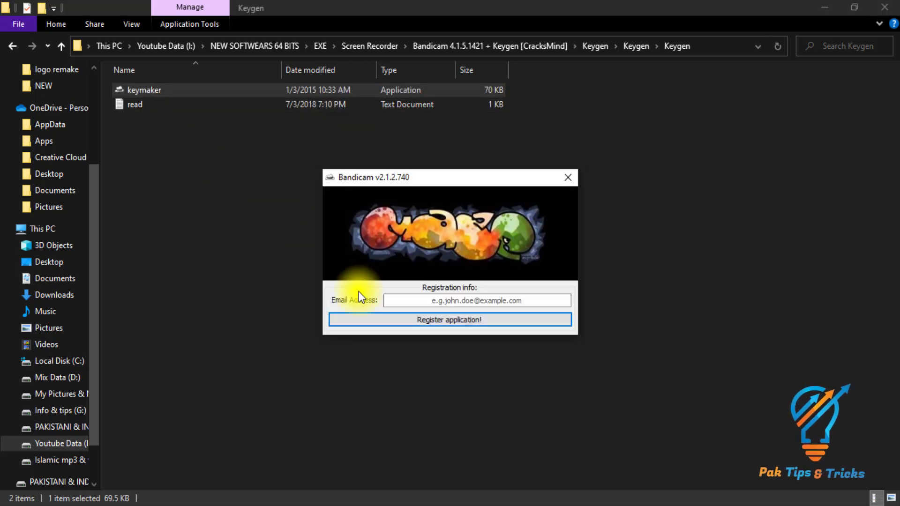
- Fill in the email address field with random characters, register the application and close the keymaker
{"action": "left_click", "coordinate": [460, 301]}
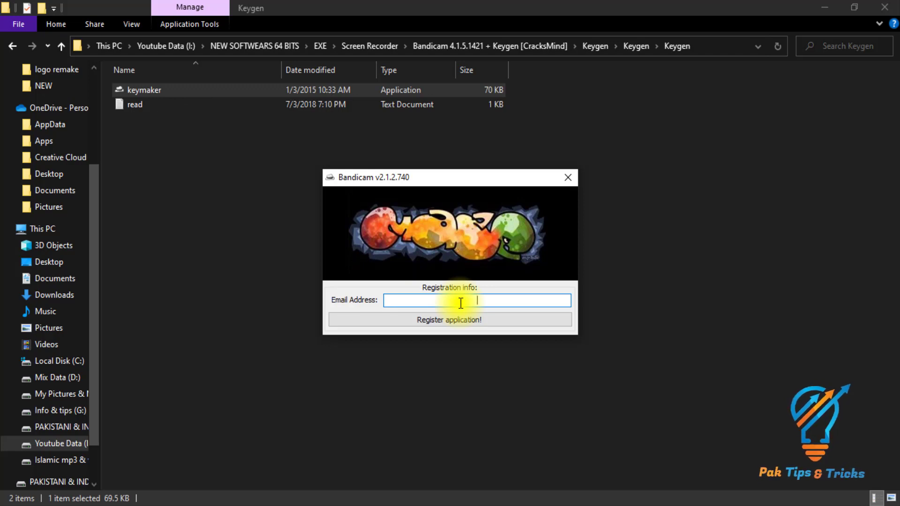
{"action": "type", "text": "fhg"}
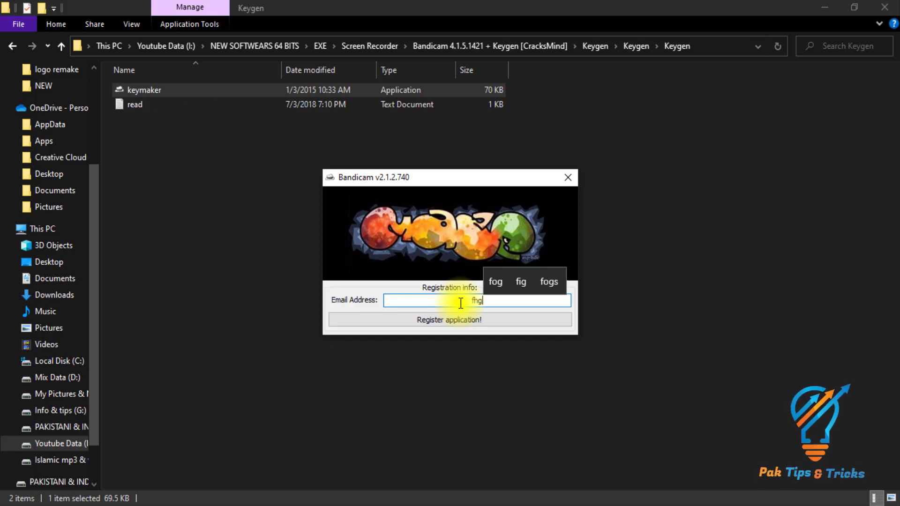
{"action": "type", "text": "kjkl;lk"}
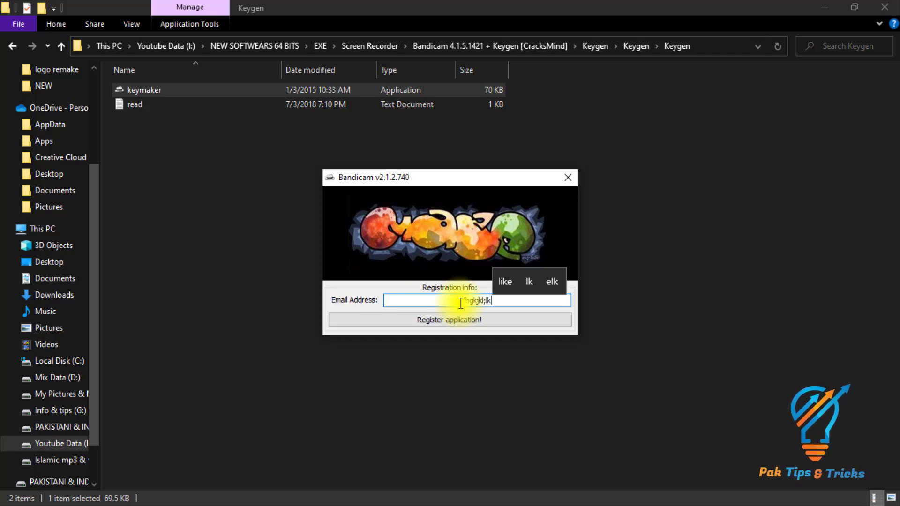
{"action": "type", "text": "3jhjhjhjh"}
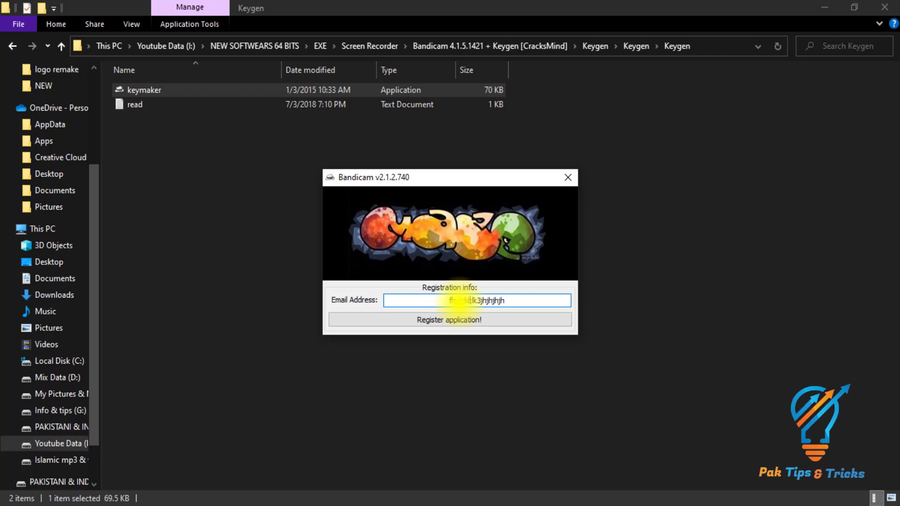
{"action": "key", "text": "BackSpace"}
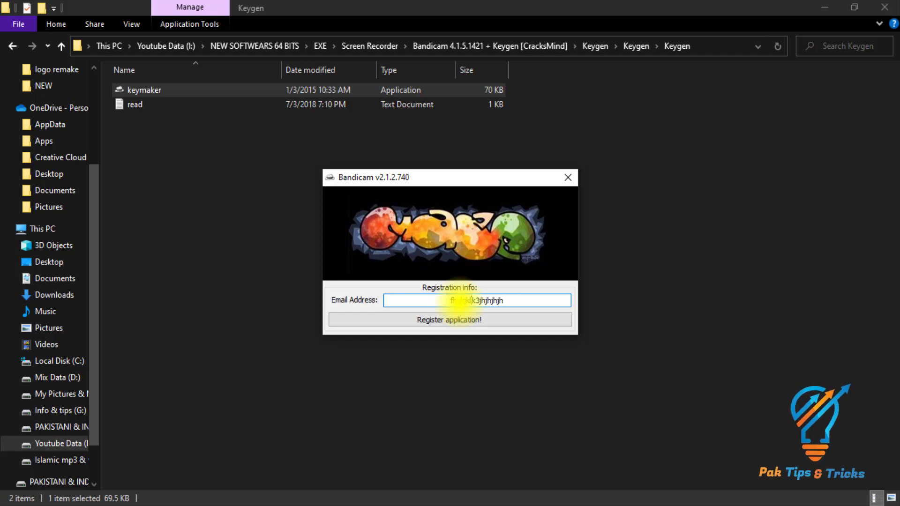
{"action": "left_click", "coordinate": [485, 321]}
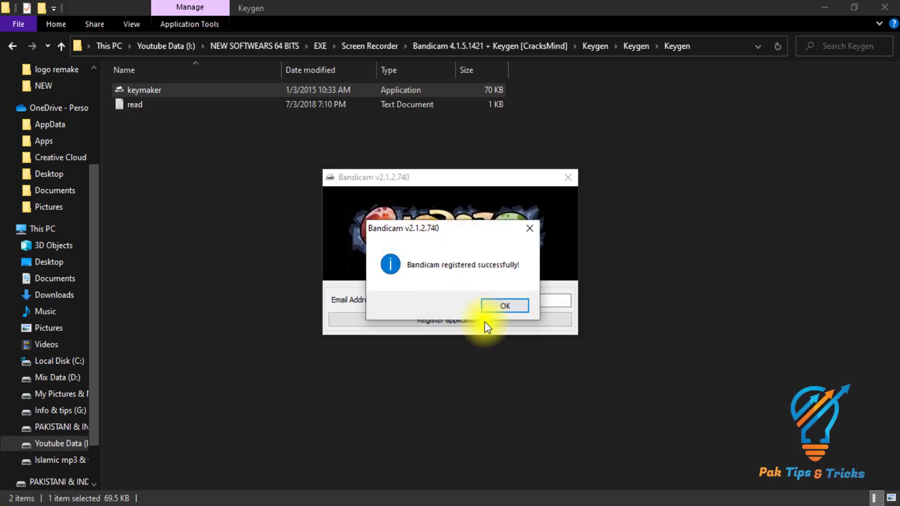
{"action": "left_click", "coordinate": [500, 305]}
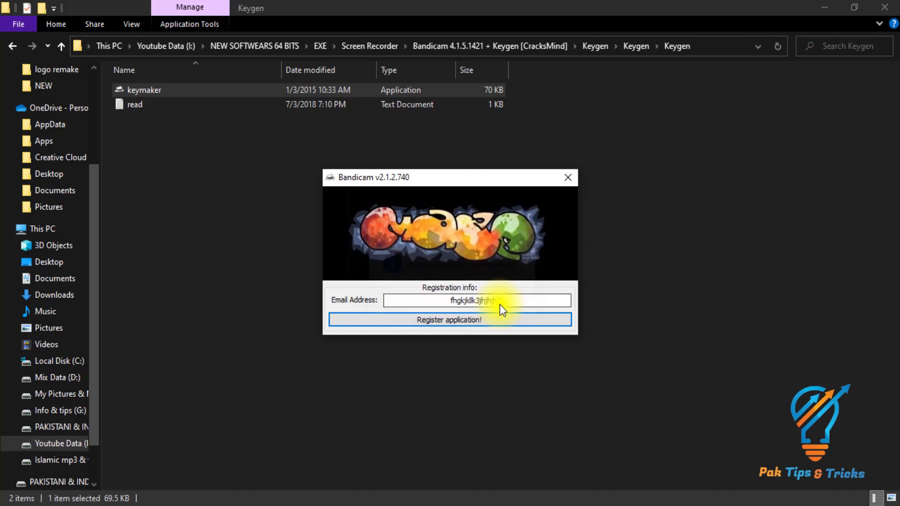
{"action": "left_click", "coordinate": [569, 184]}
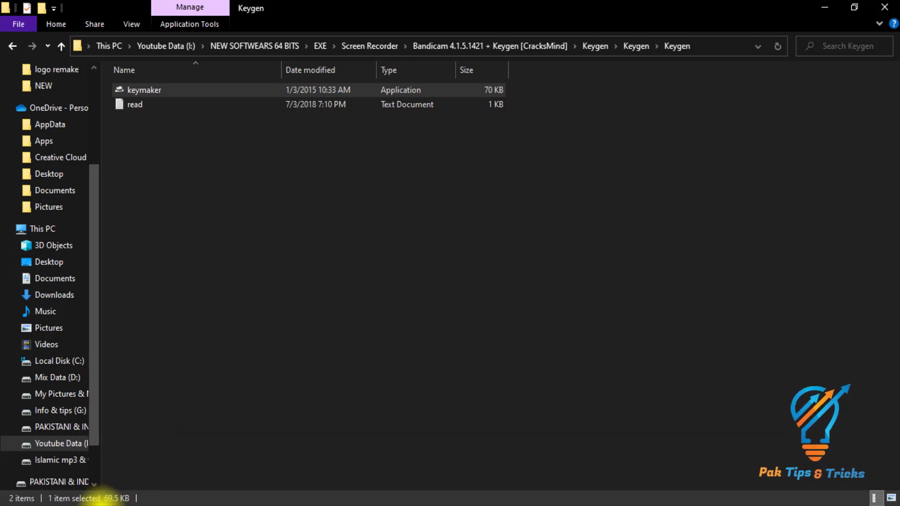
- Search the computer for "ban", launch Bandicam and bring up its main window
{"action": "key", "text": "super"}
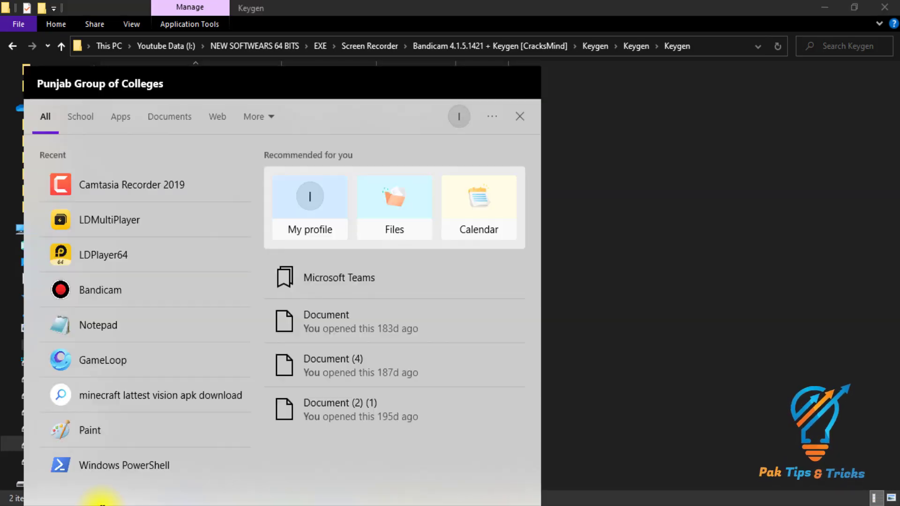
{"action": "type", "text": "v"}
{"action": "key", "text": "BackSpace"}
{"action": "type", "text": "ban"}
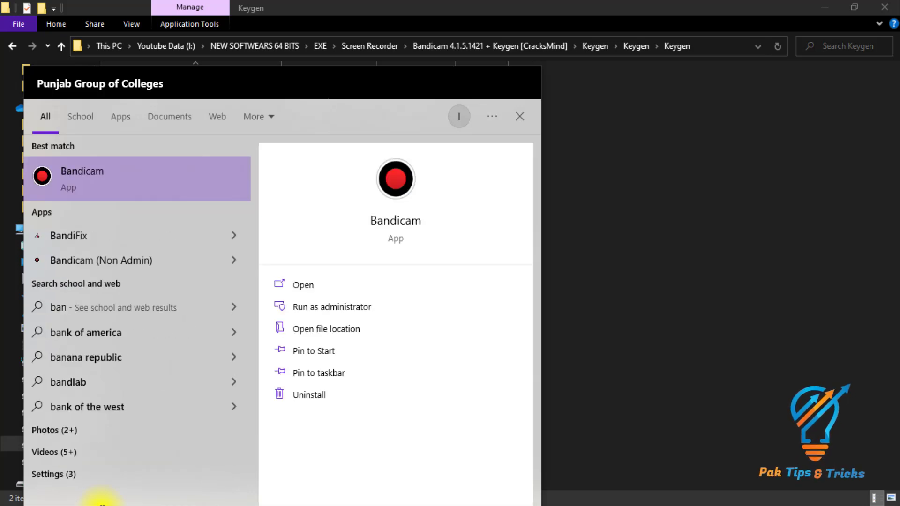
{"action": "key", "text": "Escape"}
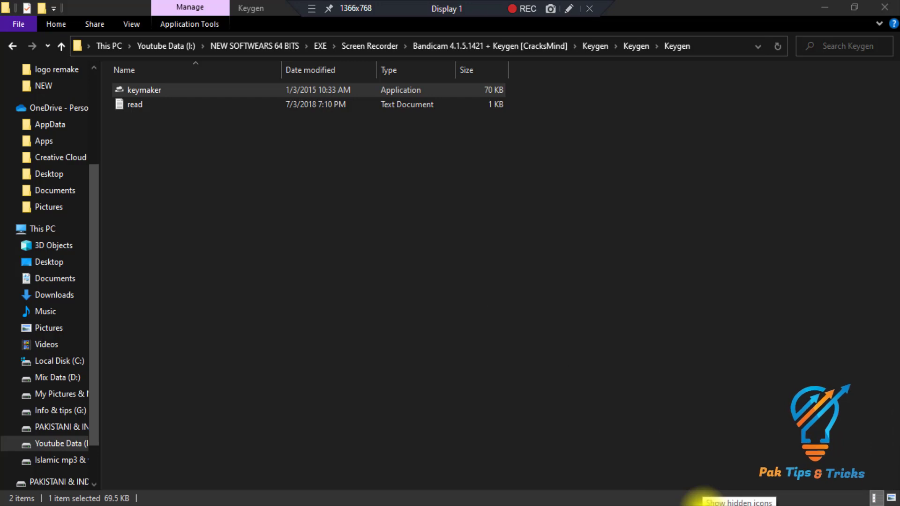
{"action": "left_click", "coordinate": [702, 500]}
{"action": "left_click", "coordinate": [704, 464]}
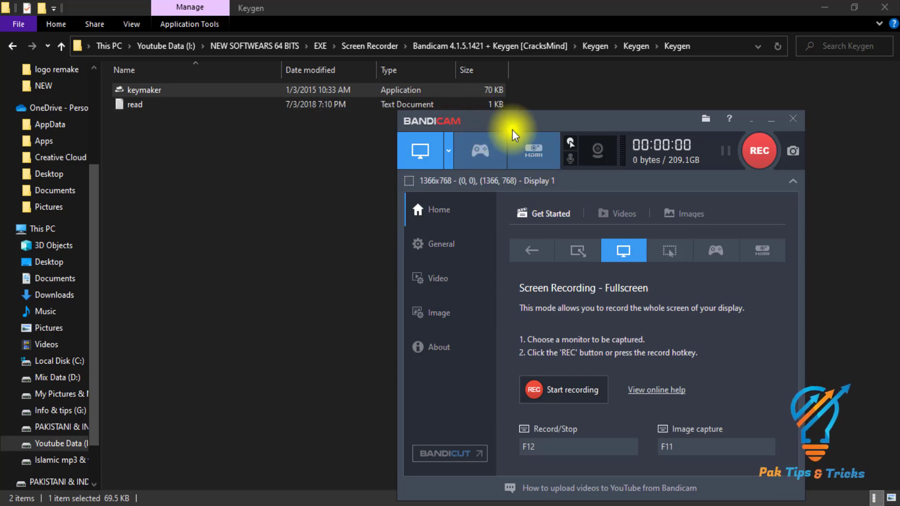
- Open Bandicam's About information and check the email address and serial number under License Information
{"action": "left_click", "coordinate": [447, 341]}
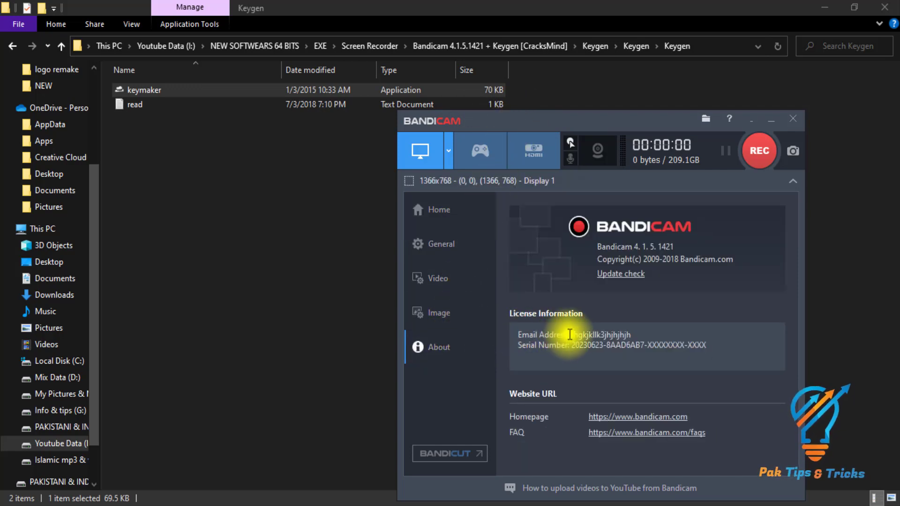
{"action": "left_click_drag", "start_coordinate": [571, 332], "coordinate": [630, 333]}
{"action": "left_click", "coordinate": [602, 345]}
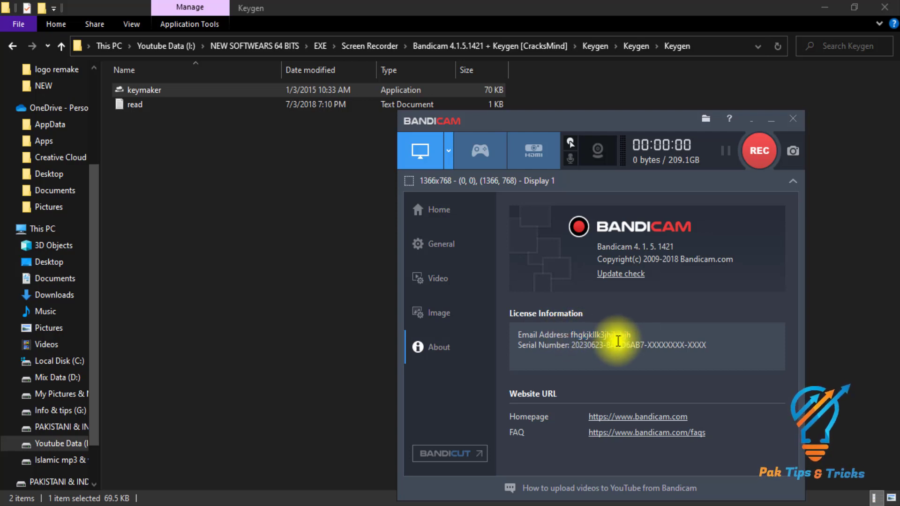
{"action": "left_click_drag", "start_coordinate": [567, 332], "coordinate": [616, 334]}
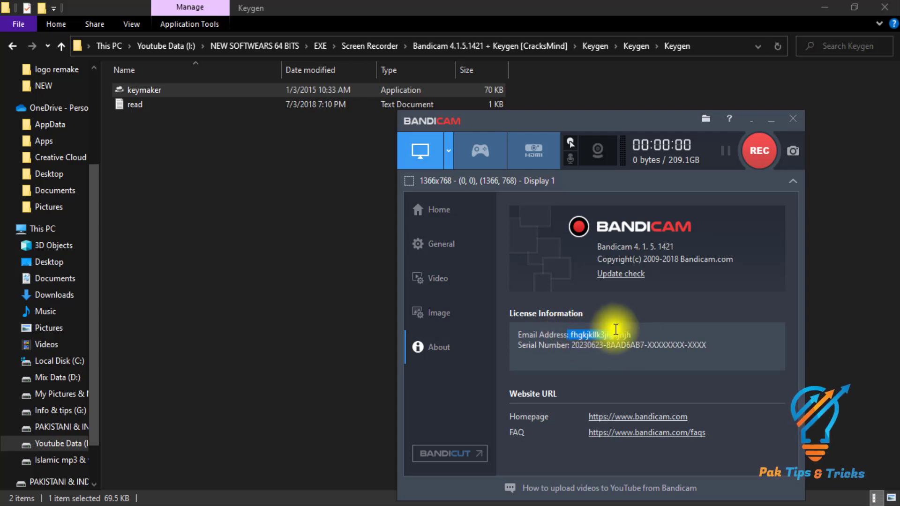
{"action": "left_click", "coordinate": [622, 334]}
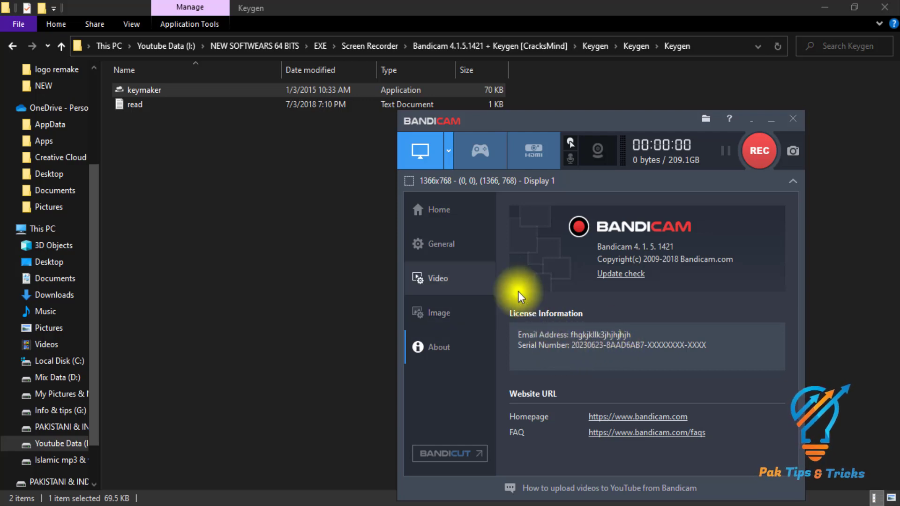
- Return to the Home page and look through the screen recording modes and their display and size options
{"action": "left_click", "coordinate": [459, 217]}
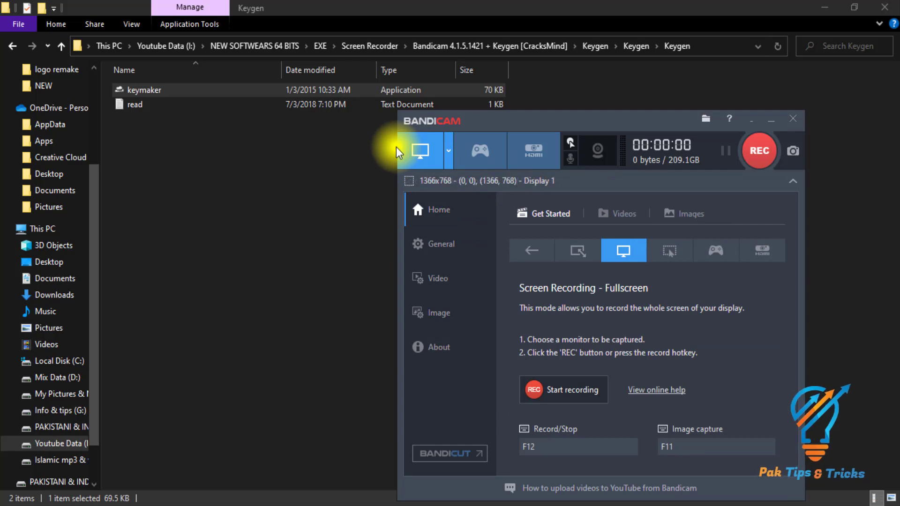
{"action": "left_click", "coordinate": [449, 151]}
{"action": "mouse_move", "coordinate": [461, 249]}
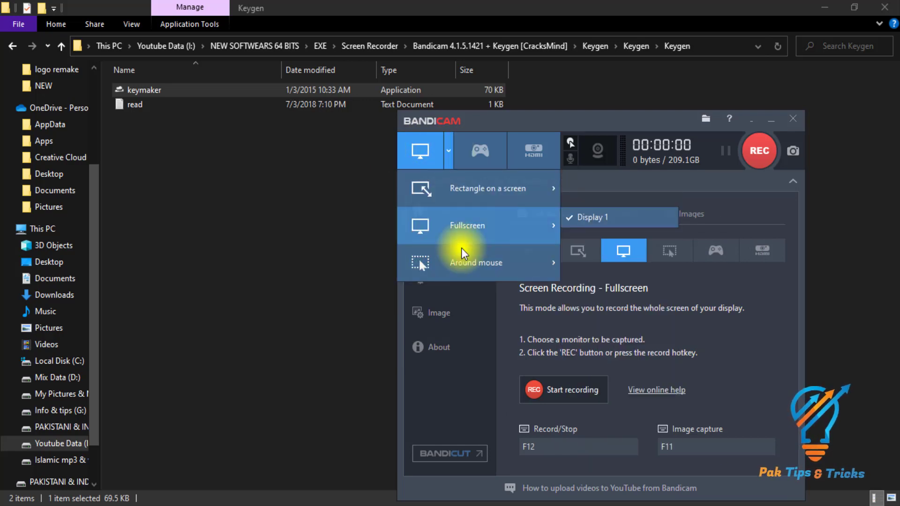
{"action": "mouse_move", "coordinate": [573, 216]}
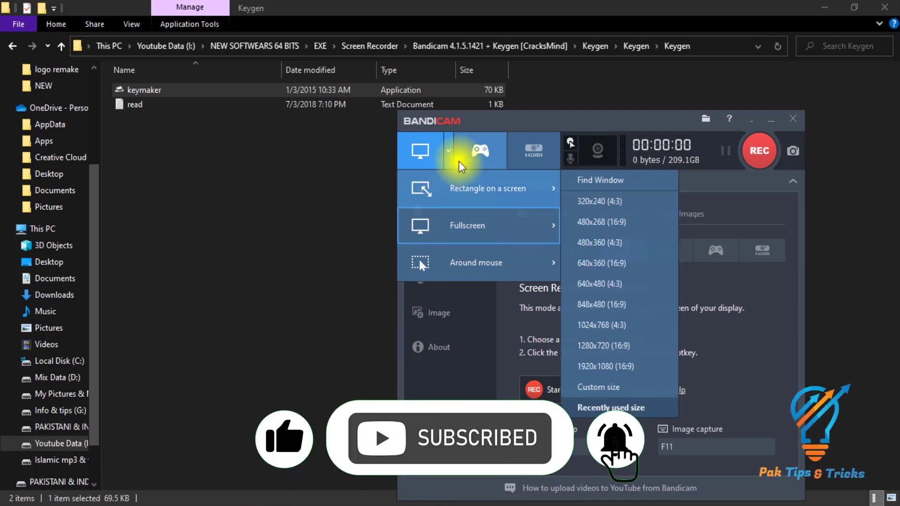
- Try to start a recording in game recording mode and decline changing to Screen Recording Mode
{"action": "left_click", "coordinate": [485, 150]}
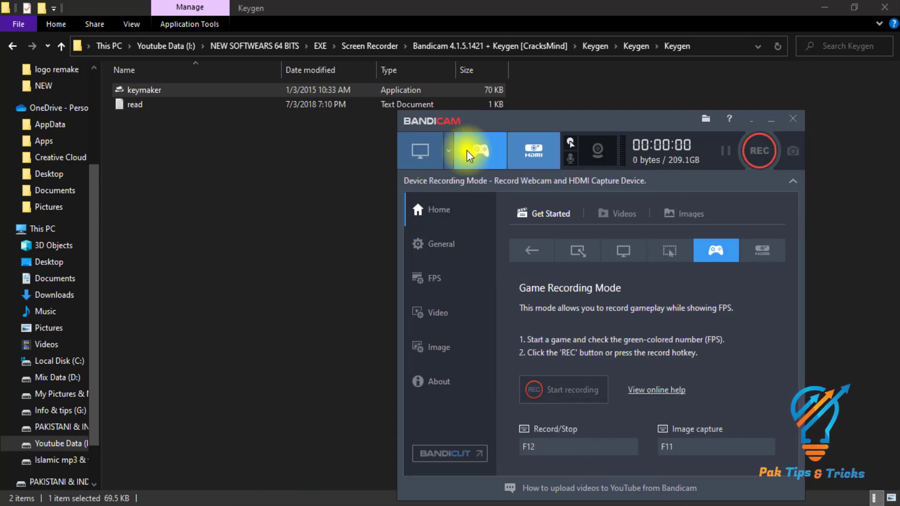
{"action": "left_click", "coordinate": [757, 156]}
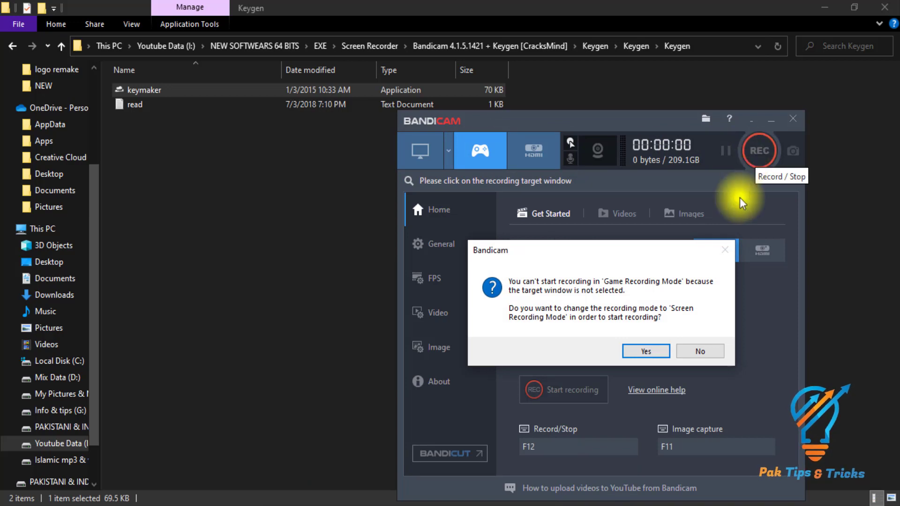
{"action": "left_click", "coordinate": [692, 353]}
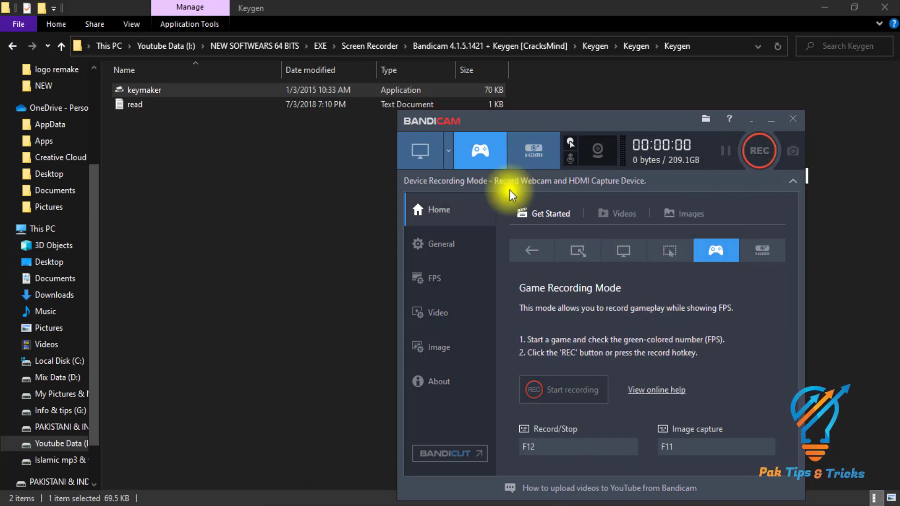
- Switch to device recording mode and close its capture window without selecting a device
{"action": "left_click", "coordinate": [534, 161]}
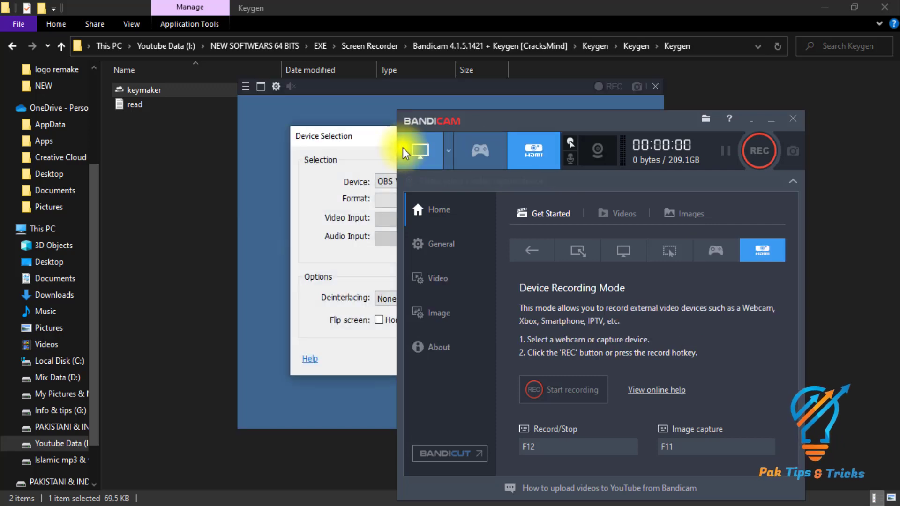
{"action": "left_click", "coordinate": [655, 86]}
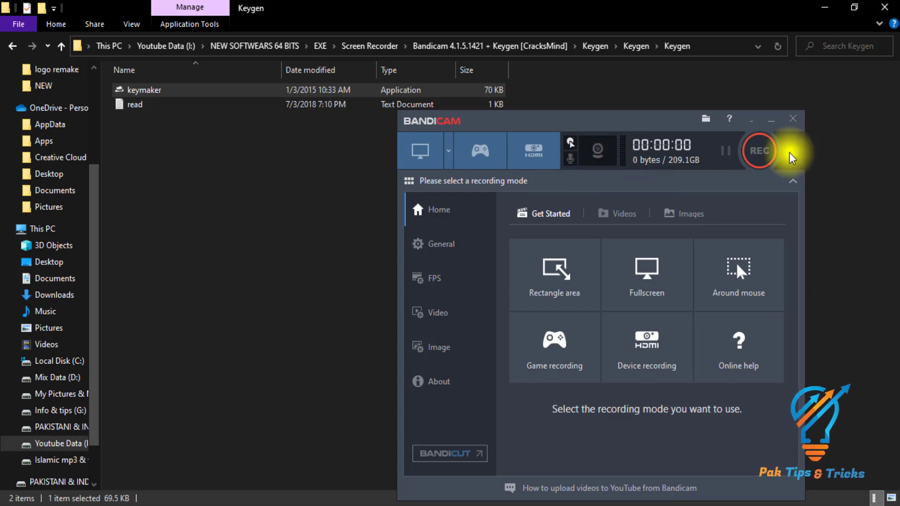
- Switch to fullscreen screen recording mode and review the output folder and startup options in the General settings
{"action": "left_click", "coordinate": [421, 150]}
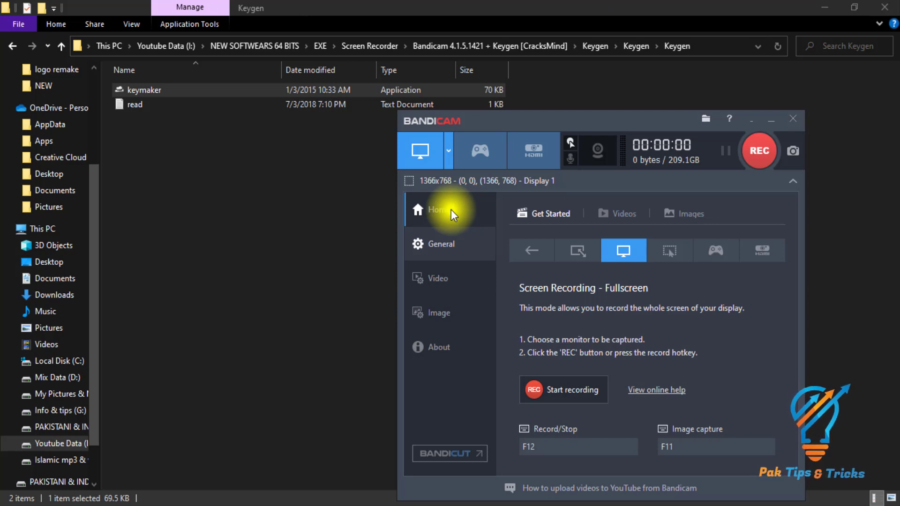
{"action": "left_click", "coordinate": [474, 238]}
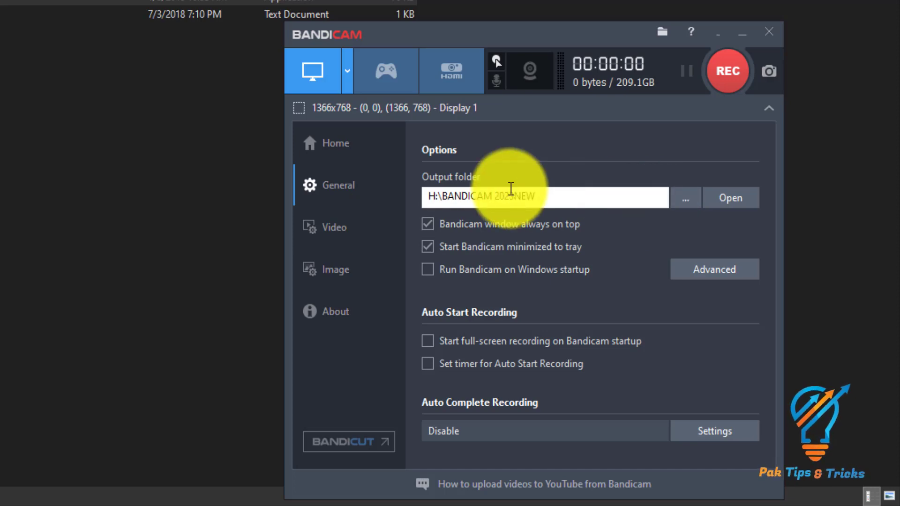
{"action": "left_click", "coordinate": [737, 204]}
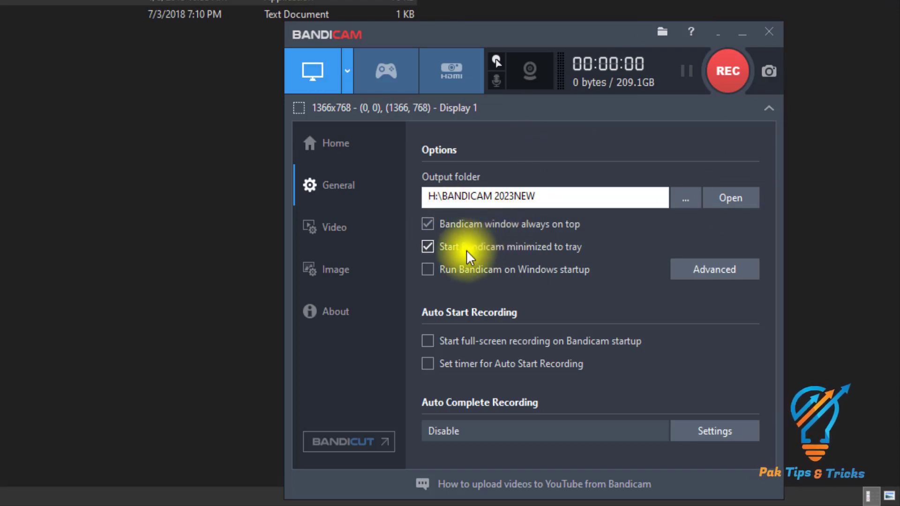
{"action": "left_click", "coordinate": [543, 249]}
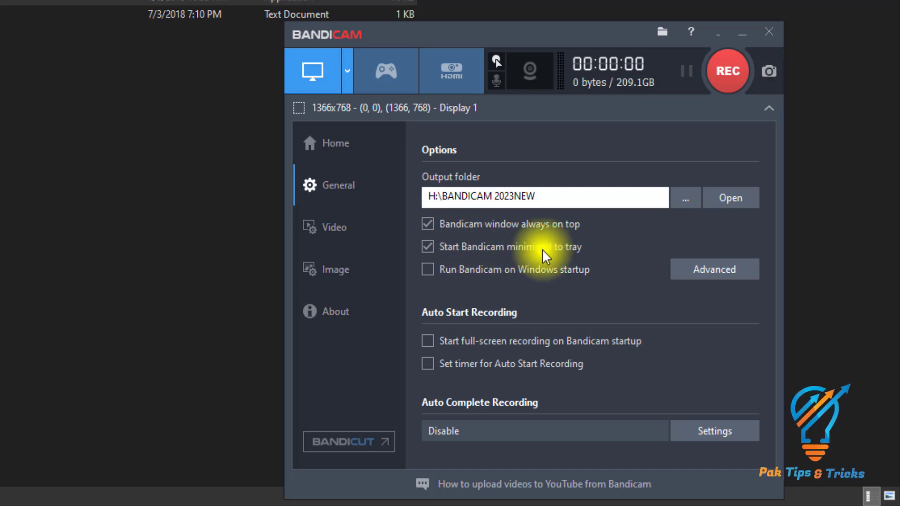
{"action": "left_click", "coordinate": [428, 245]}
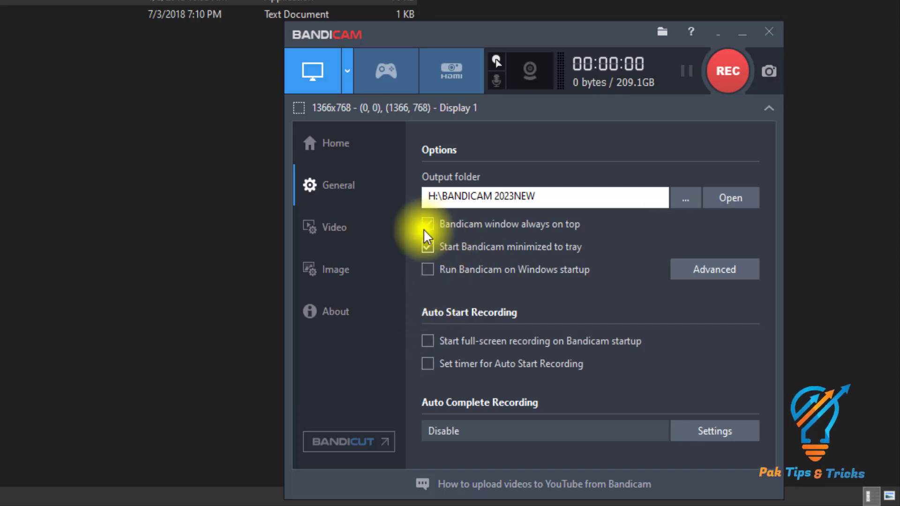
- Open the advanced options and look briefly through the General, Output, Hooking, Language and Others settings
{"action": "left_click", "coordinate": [710, 270]}
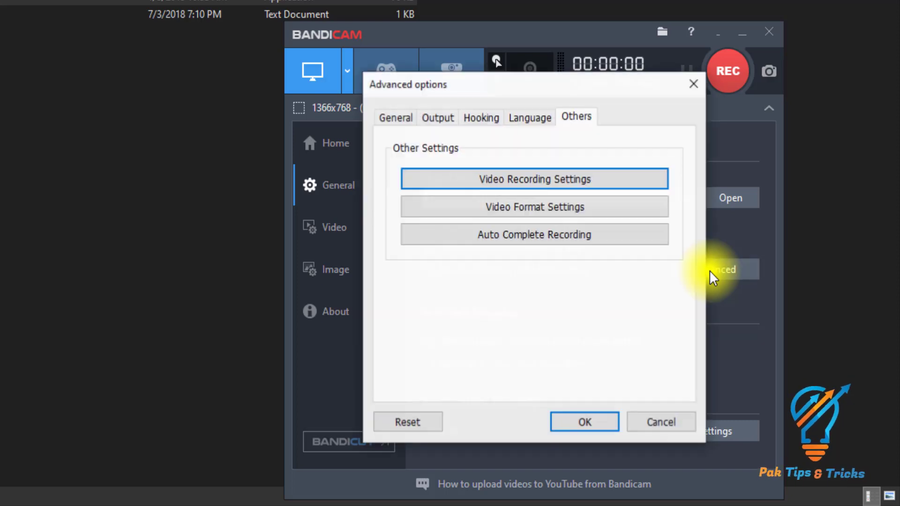
{"action": "left_click", "coordinate": [388, 118]}
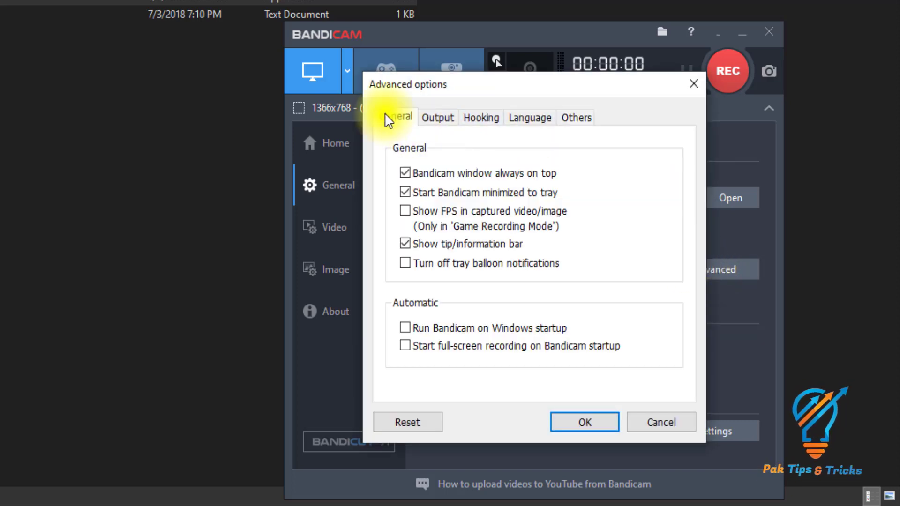
{"action": "left_click", "coordinate": [438, 120]}
{"action": "left_click", "coordinate": [491, 121]}
{"action": "left_click", "coordinate": [539, 120]}
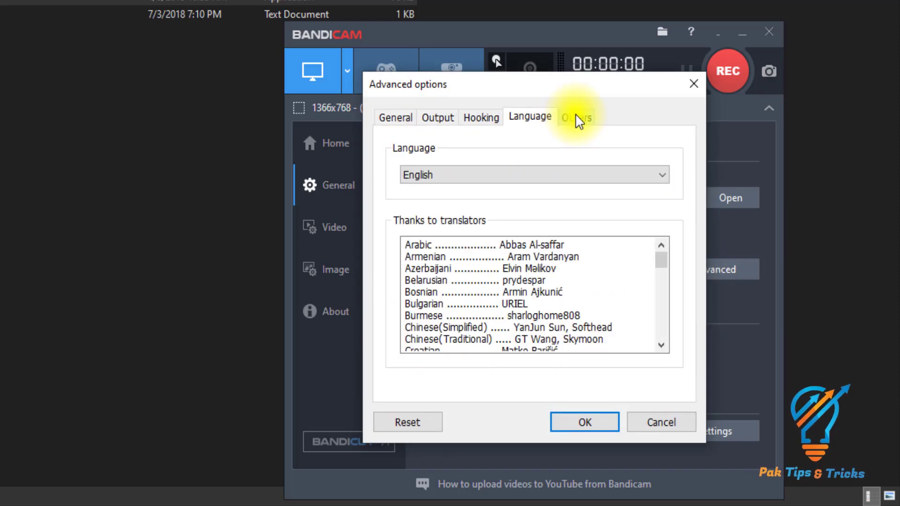
{"action": "left_click", "coordinate": [579, 119]}
- Examine the advanced General checkboxes, the Output folder and file naming settings, and the Hooking targets
{"action": "left_click", "coordinate": [395, 120]}
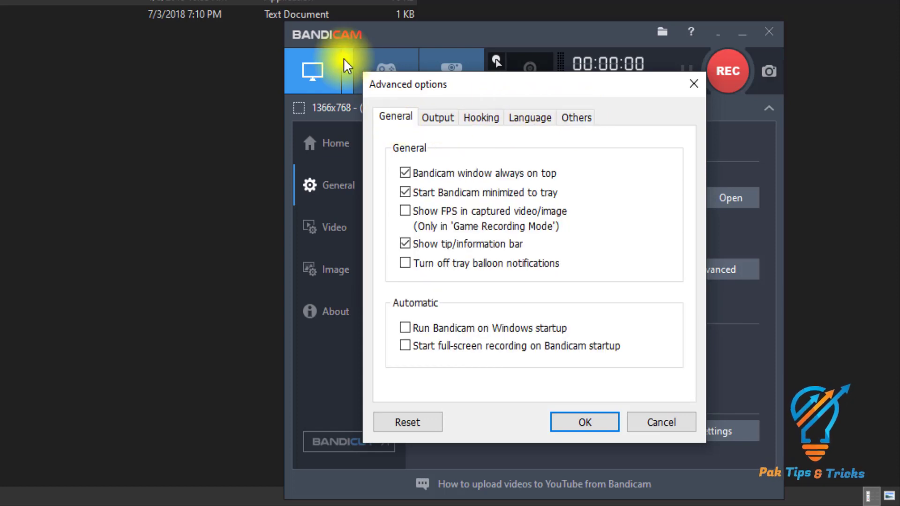
{"action": "left_click", "coordinate": [402, 176]}
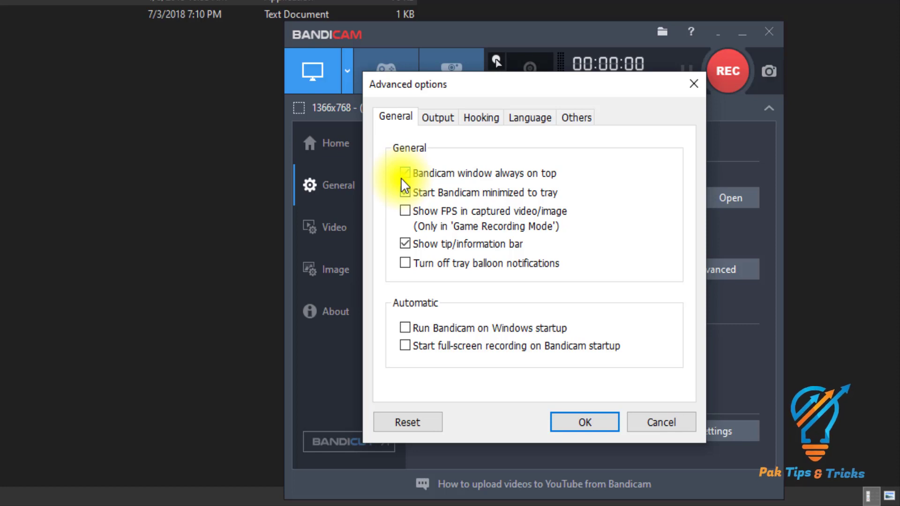
{"action": "left_click", "coordinate": [409, 237]}
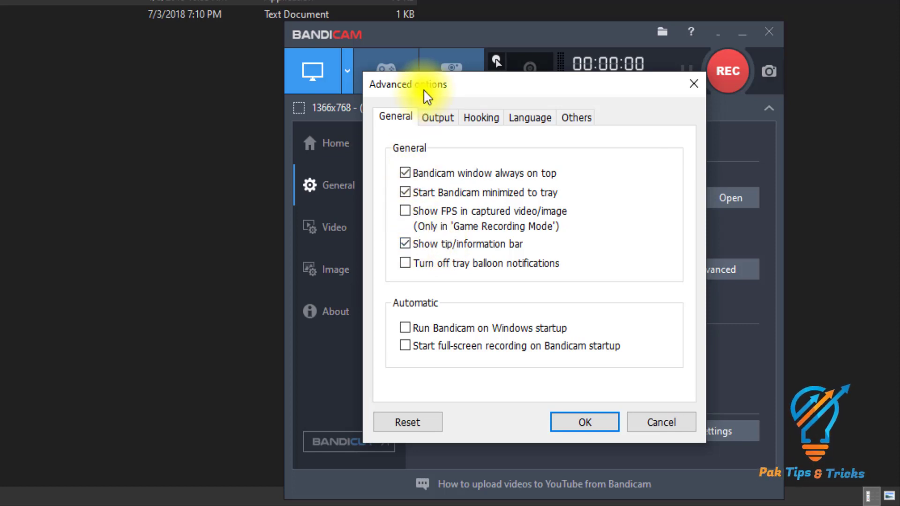
{"action": "left_click", "coordinate": [439, 119]}
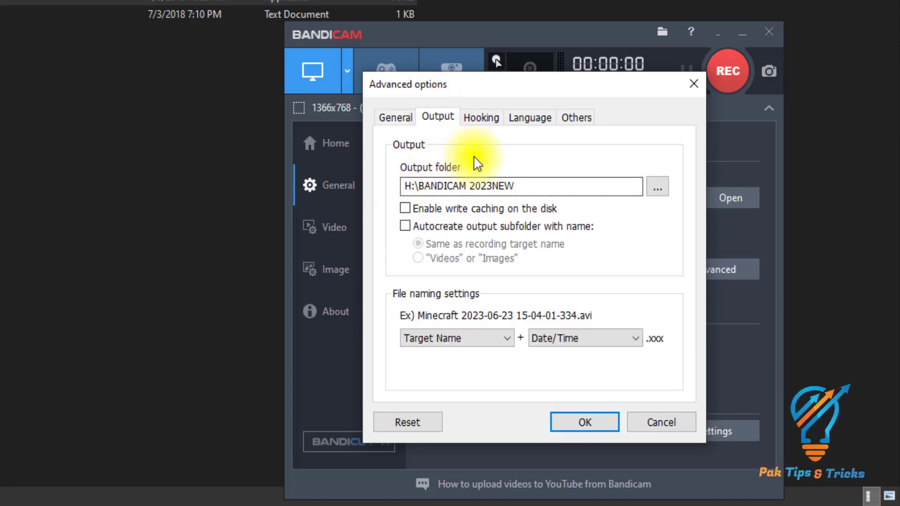
{"action": "left_click", "coordinate": [480, 118]}
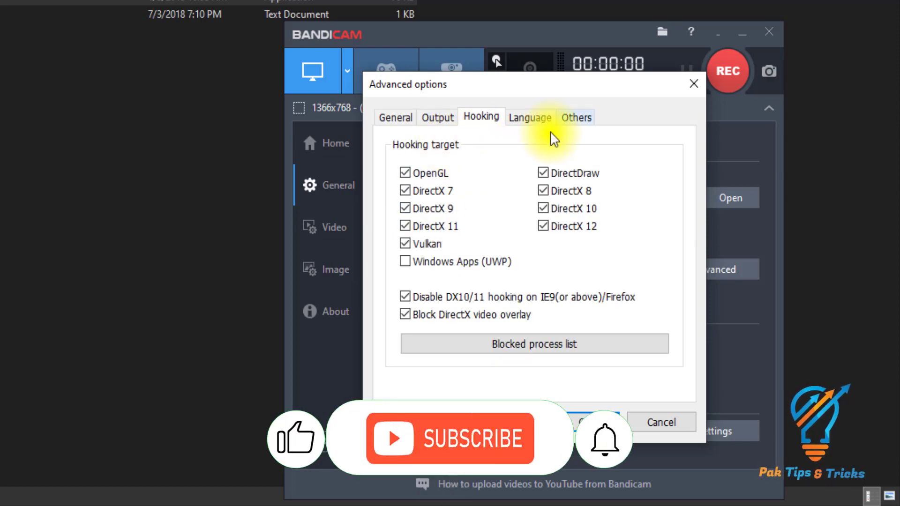
- Look through the translator credits and the available interface languages as far as Urdu, without choosing another language
{"action": "left_click", "coordinate": [527, 121]}
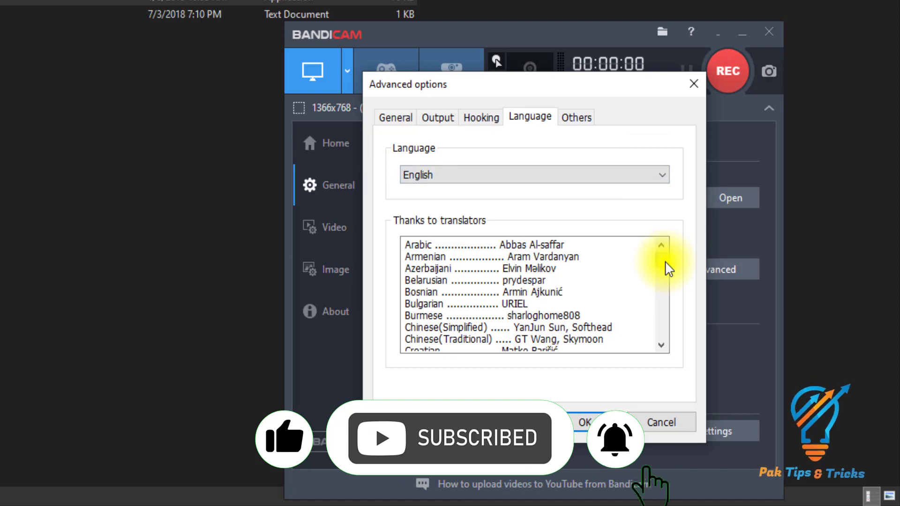
{"action": "left_click_drag", "start_coordinate": [665, 263], "coordinate": [654, 333]}
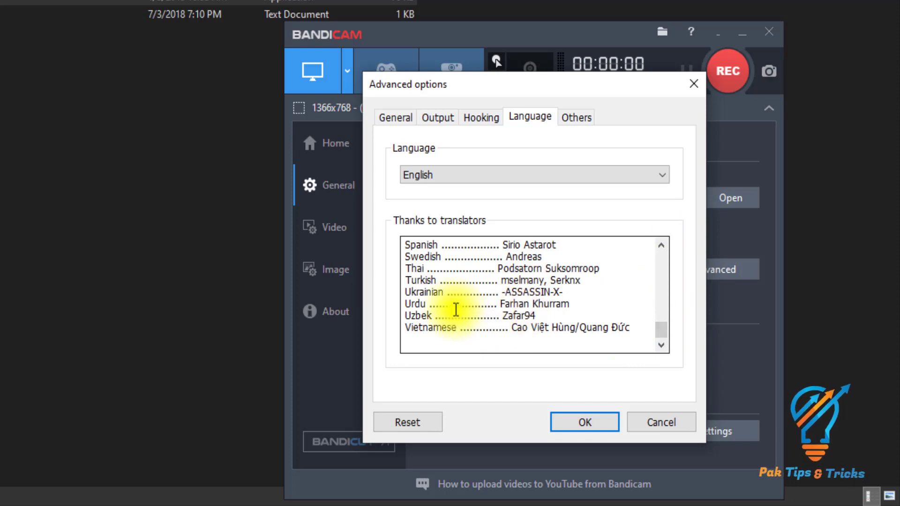
{"action": "left_click", "coordinate": [414, 305]}
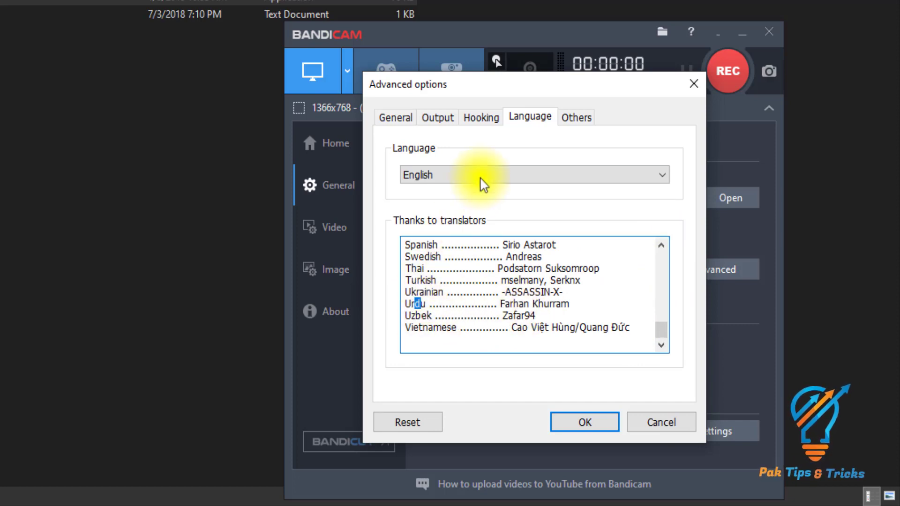
{"action": "left_click", "coordinate": [480, 176]}
{"action": "left_click_drag", "start_coordinate": [663, 142], "coordinate": [661, 228]}
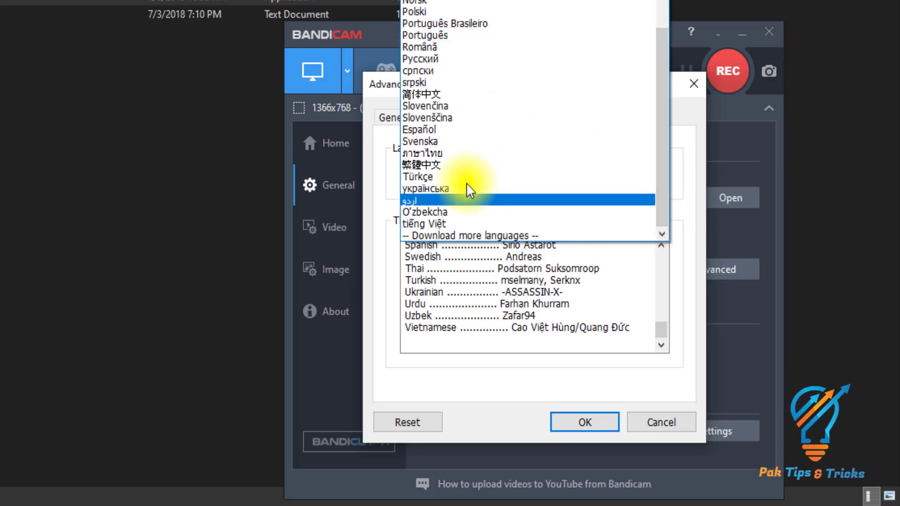
{"action": "left_click", "coordinate": [637, 407]}
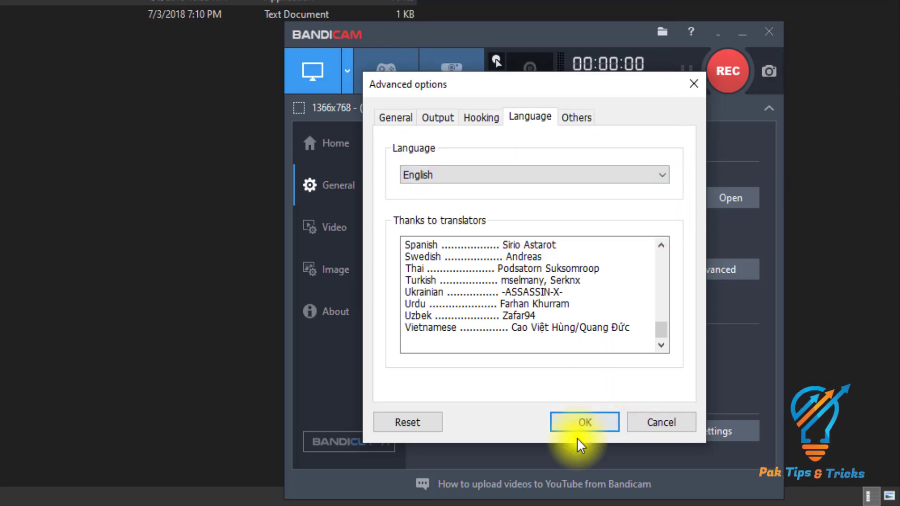
- Open the Video Recording Settings from the other advanced settings and look over their categories
{"action": "left_click", "coordinate": [583, 119]}
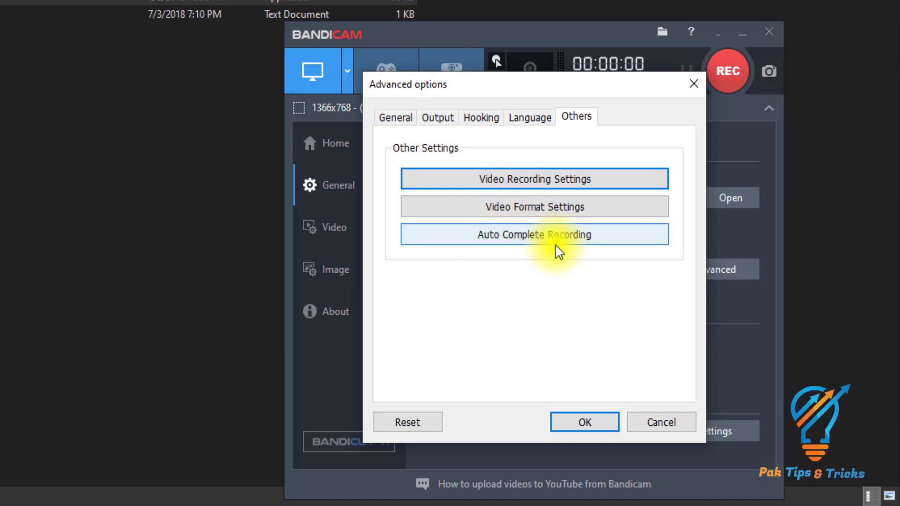
{"action": "left_click", "coordinate": [549, 181]}
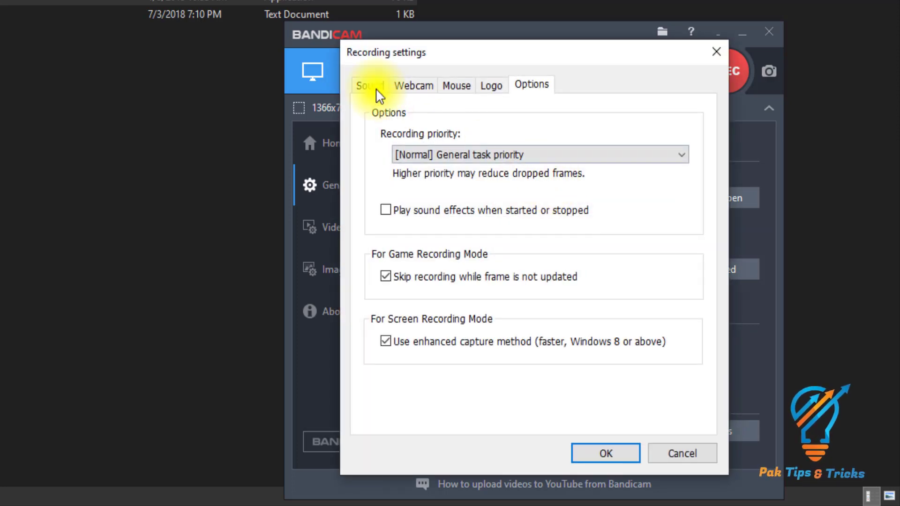
{"action": "left_click", "coordinate": [375, 89]}
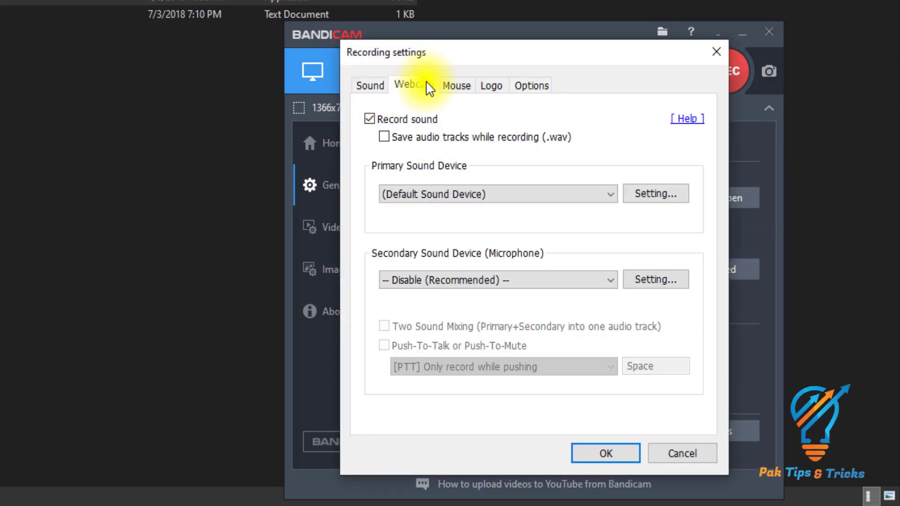
{"action": "left_click", "coordinate": [461, 87]}
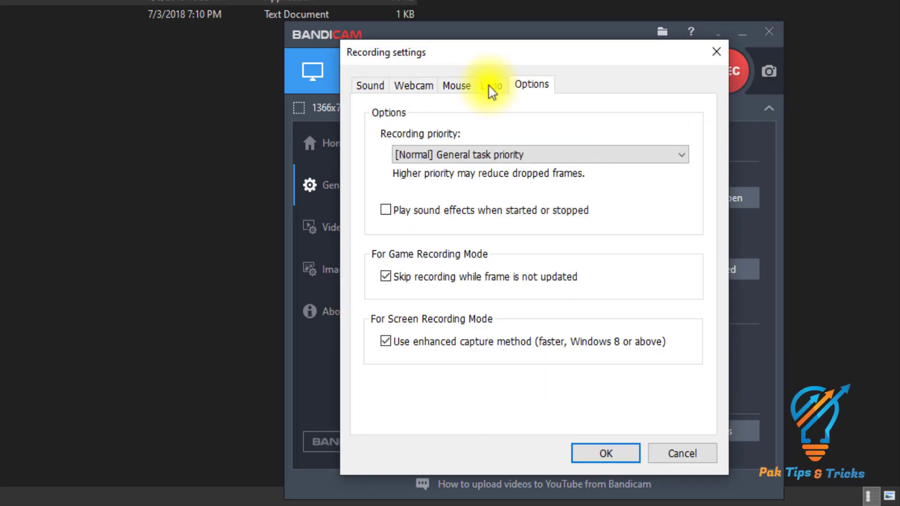
- Try Microphone (High Definition Audio Device) and Disable as the secondary sound device, and set it to (Default Sound Device)
{"action": "left_click", "coordinate": [376, 83]}
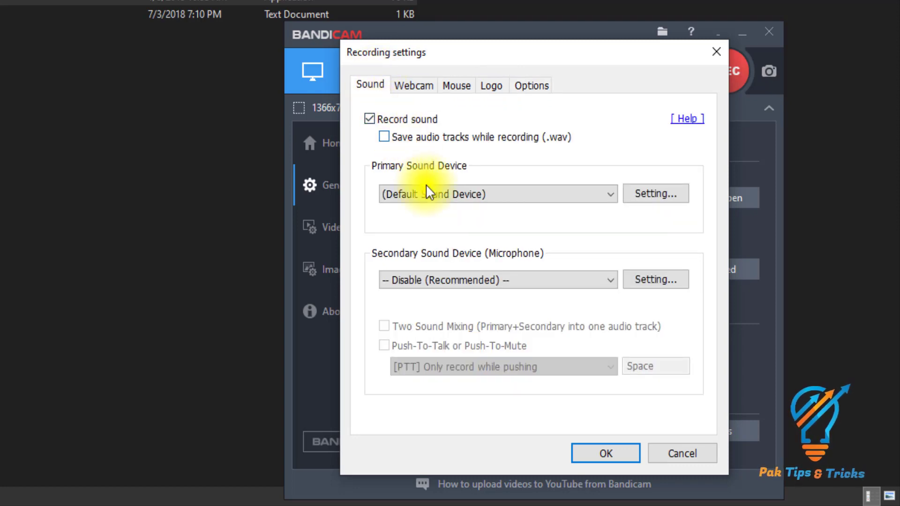
{"action": "left_click", "coordinate": [471, 280]}
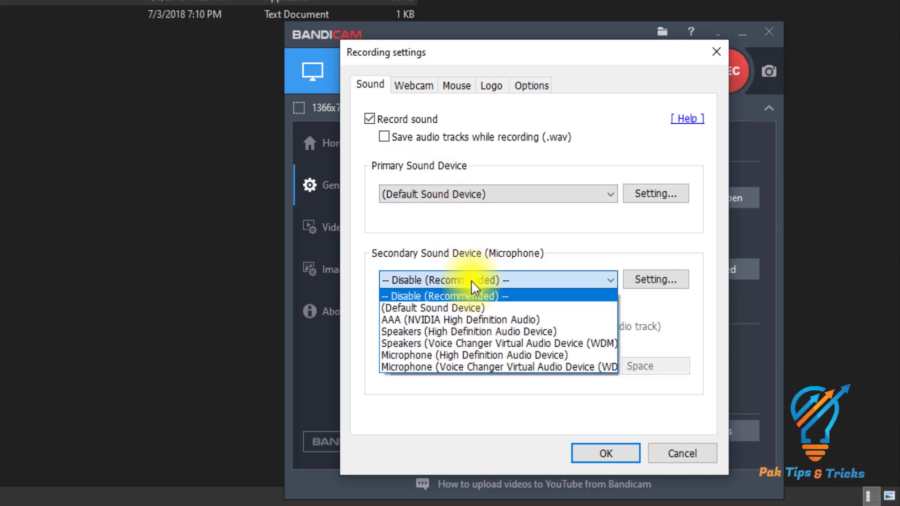
{"action": "left_click", "coordinate": [463, 356]}
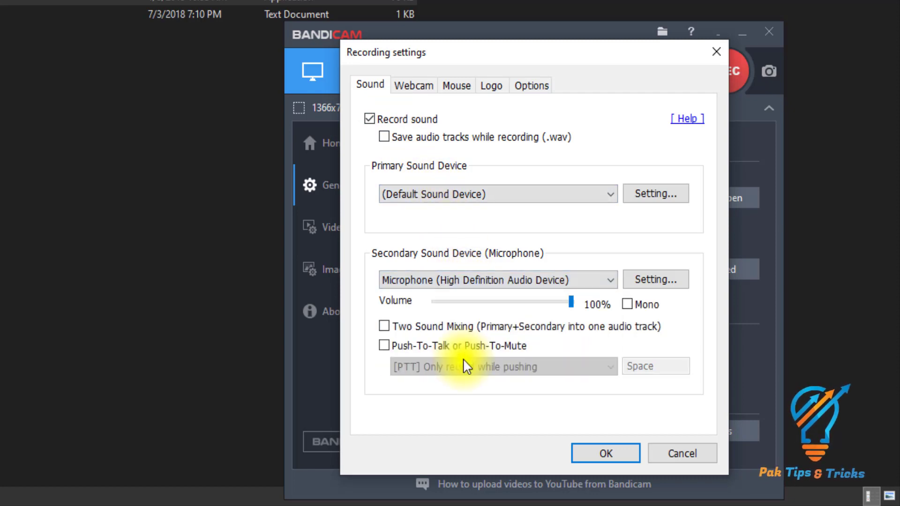
{"action": "left_click", "coordinate": [473, 283]}
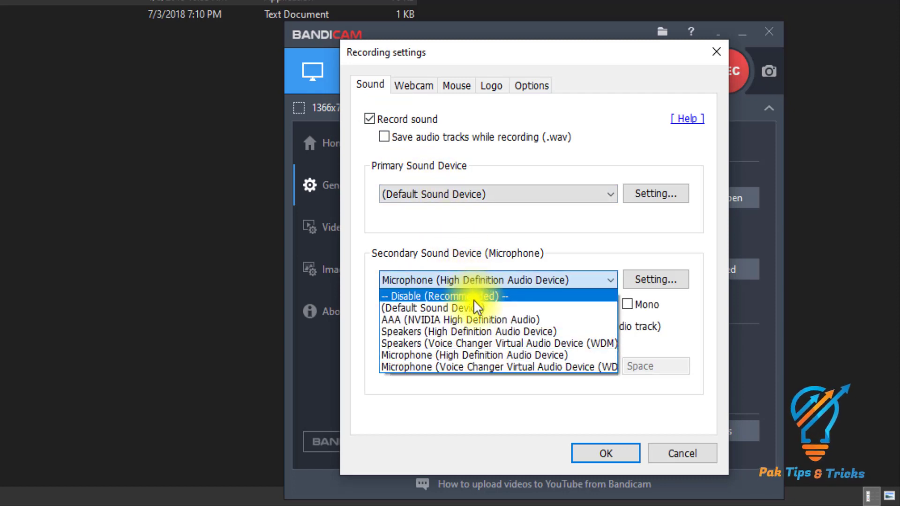
{"action": "left_click", "coordinate": [473, 296]}
{"action": "left_click", "coordinate": [458, 284]}
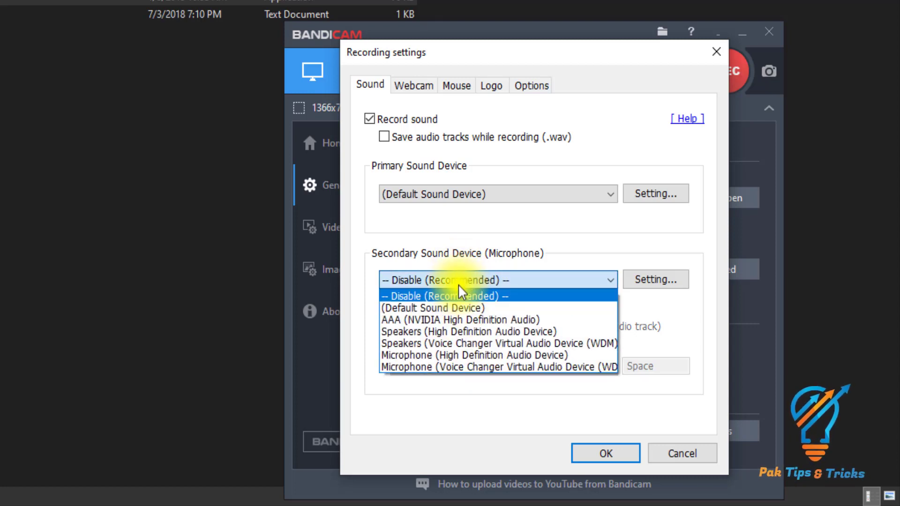
{"action": "left_click", "coordinate": [458, 308]}
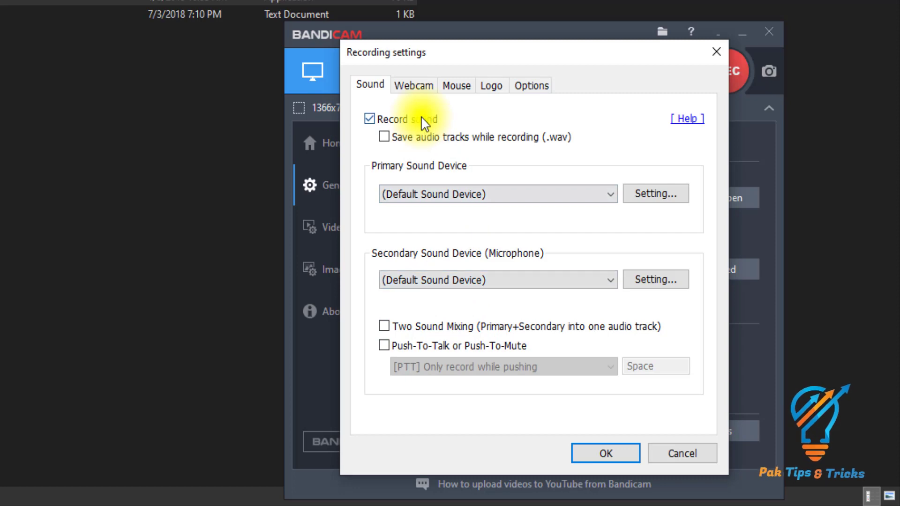
- Review the webcam settings, turning the webcam overlay option on and off again
{"action": "left_click", "coordinate": [416, 87]}
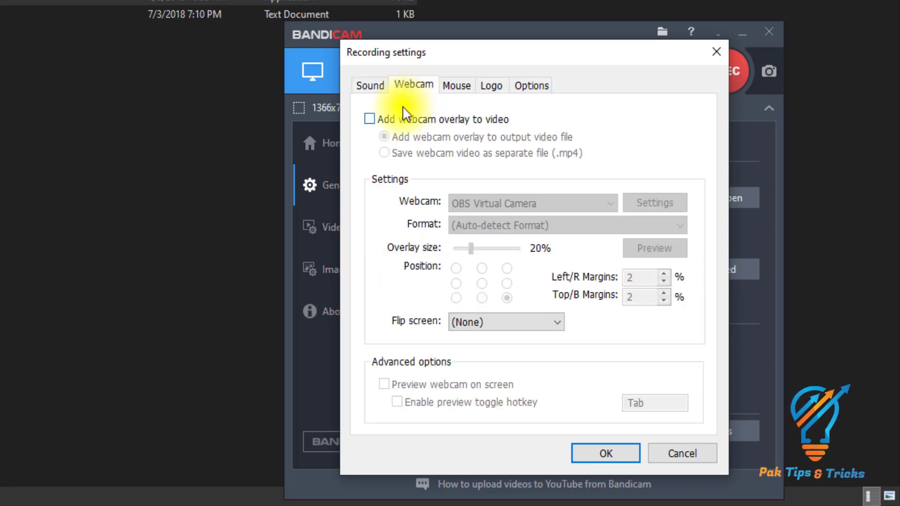
{"action": "left_click", "coordinate": [369, 119]}
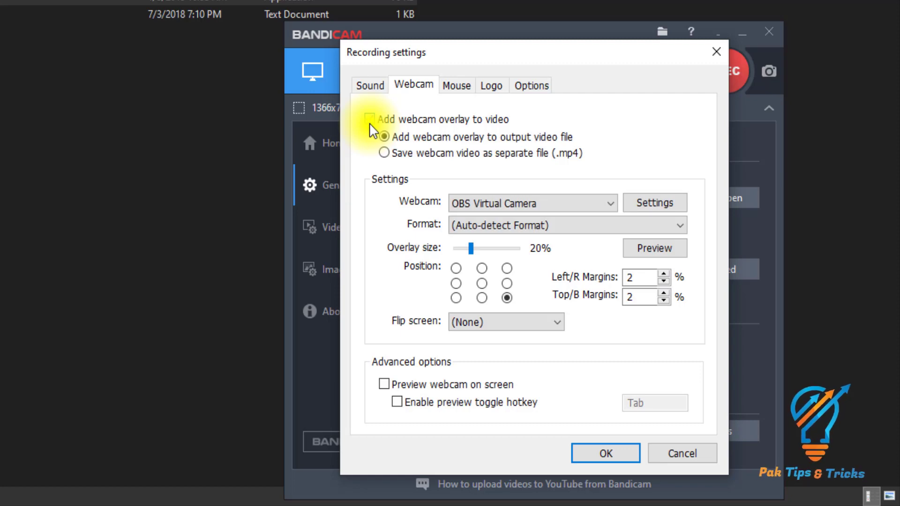
{"action": "left_click", "coordinate": [370, 120]}
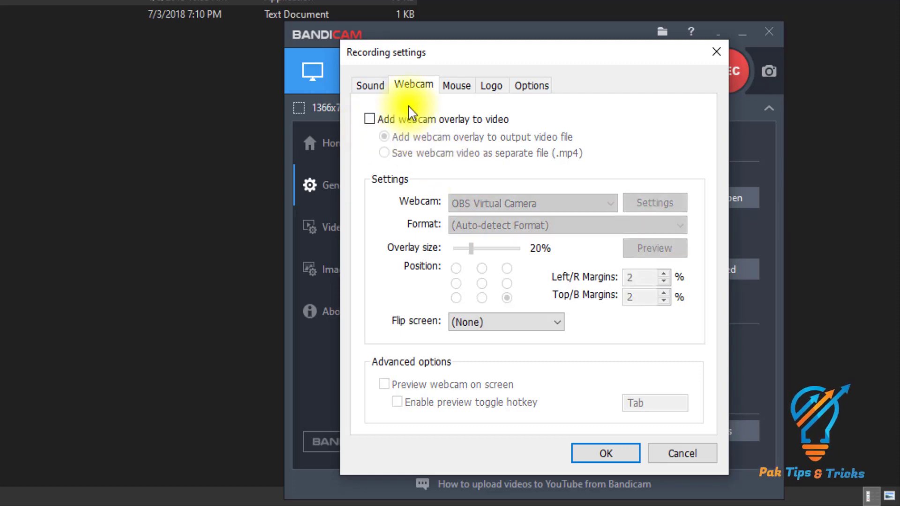
- Review the mouse cursor, click and highlight effects and the left and right click sound options
{"action": "left_click", "coordinate": [462, 90]}
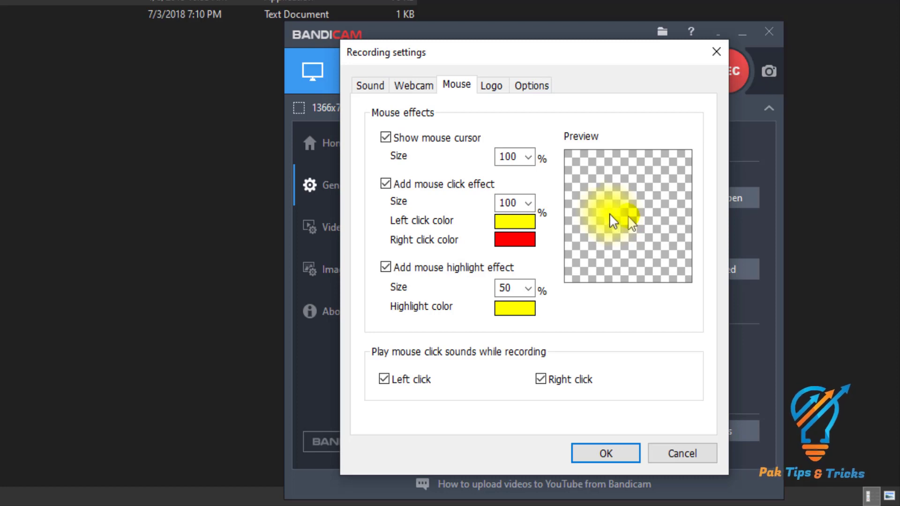
{"action": "left_click", "coordinate": [385, 137]}
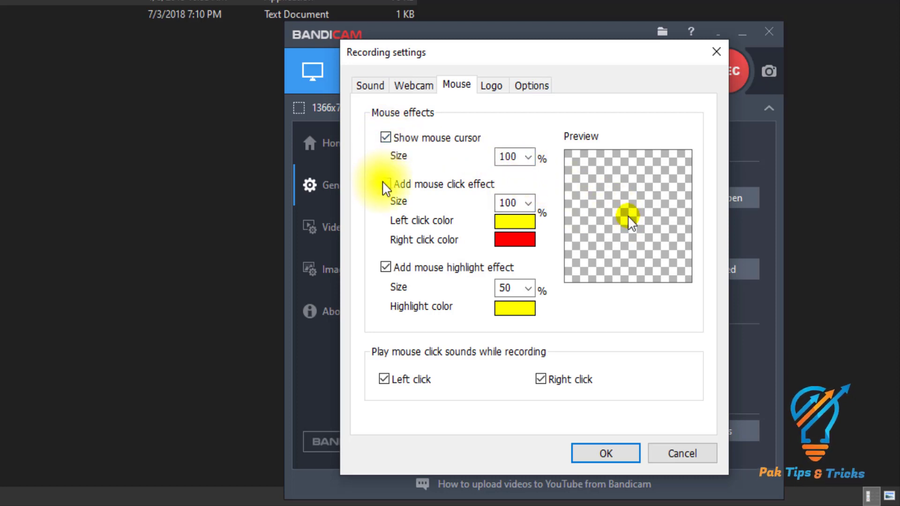
{"action": "left_click", "coordinate": [386, 267]}
{"action": "left_click", "coordinate": [386, 268]}
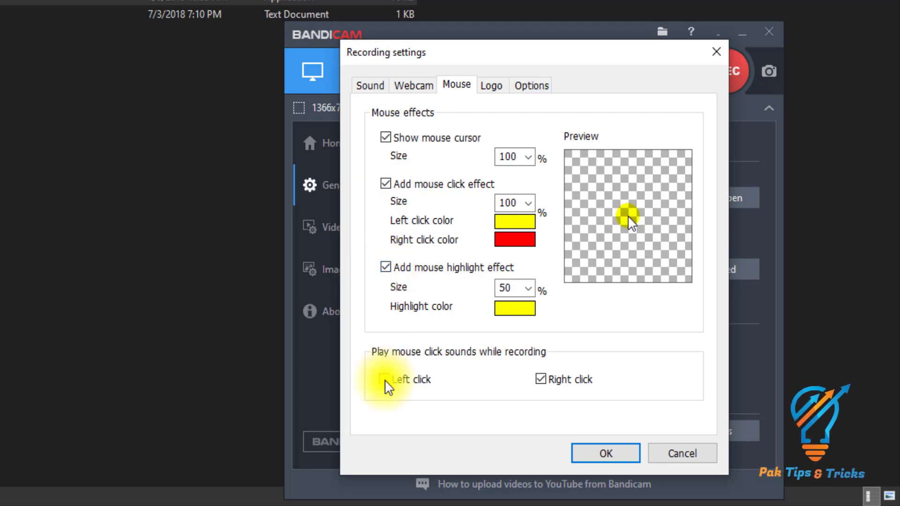
{"action": "left_click", "coordinate": [385, 379]}
{"action": "left_click", "coordinate": [541, 380]}
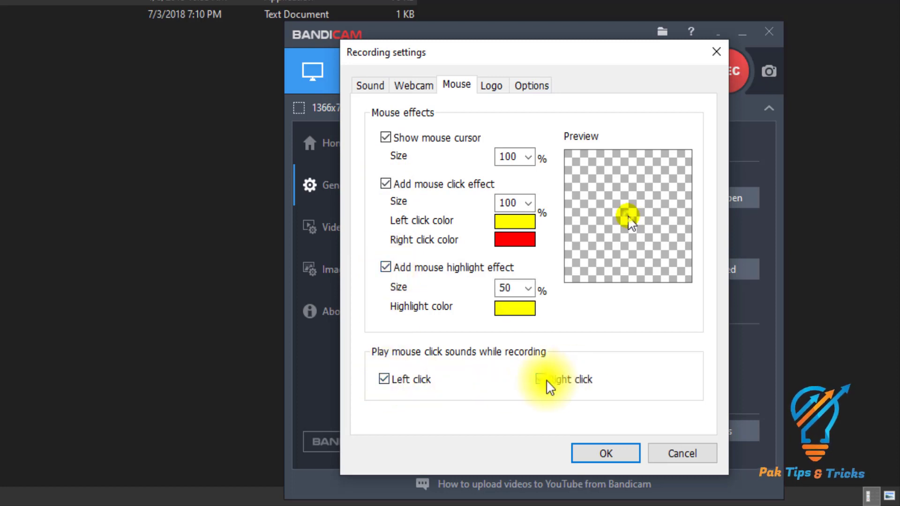
- Try mouse cursor sizes of 200% and 90%, and set the size back to 100%
{"action": "left_click", "coordinate": [546, 380]}
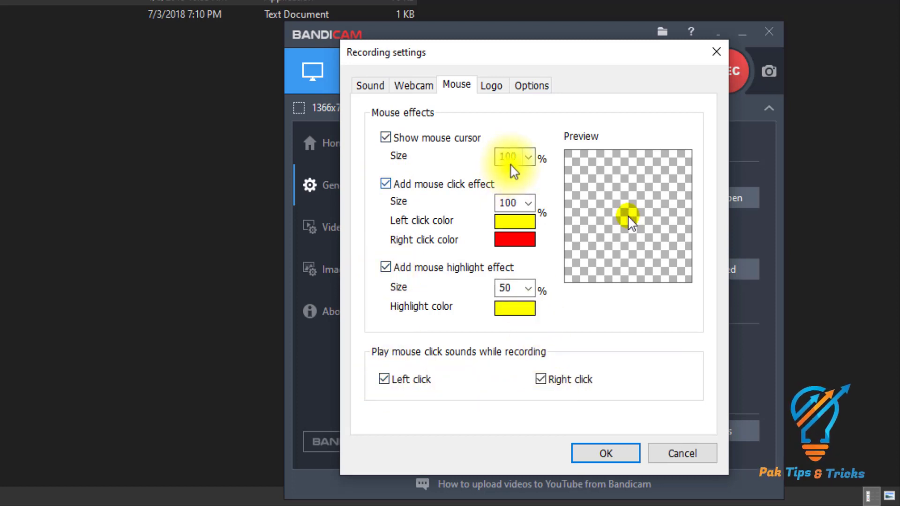
{"action": "left_click", "coordinate": [512, 159]}
{"action": "left_click", "coordinate": [513, 252]}
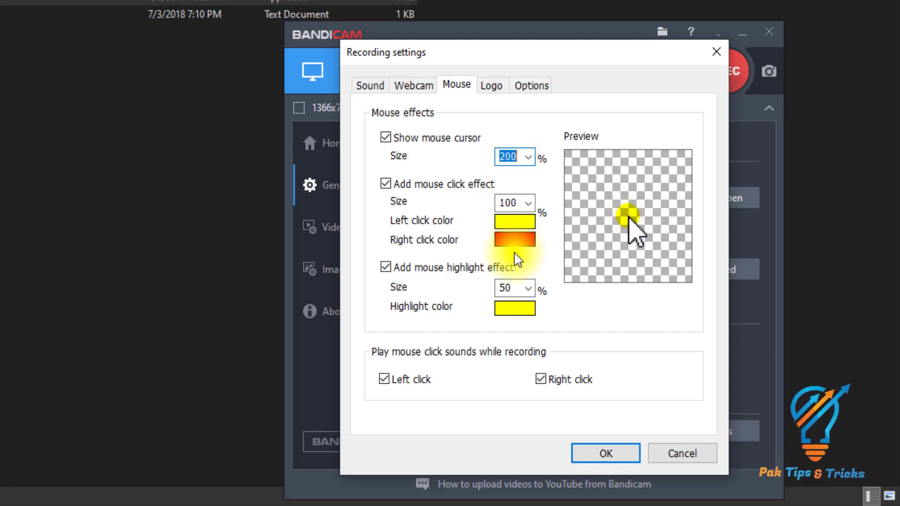
{"action": "left_click", "coordinate": [528, 156]}
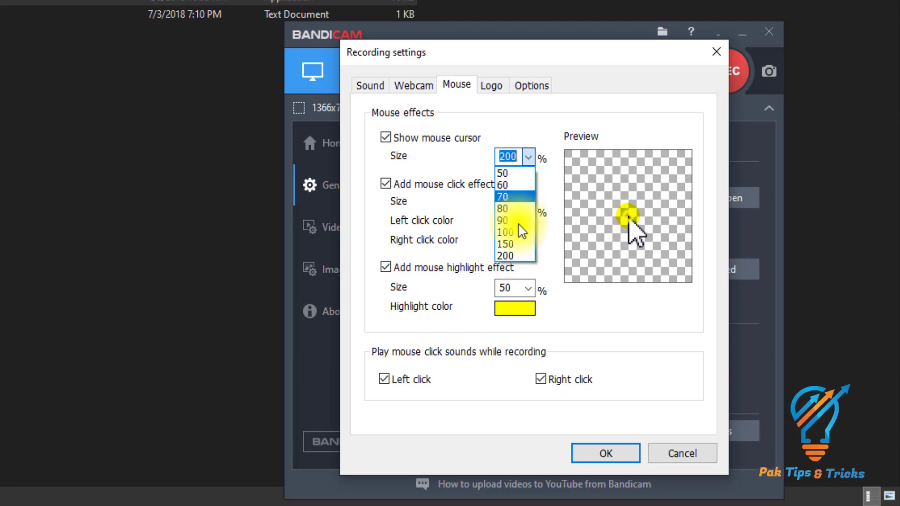
{"action": "left_click", "coordinate": [519, 220]}
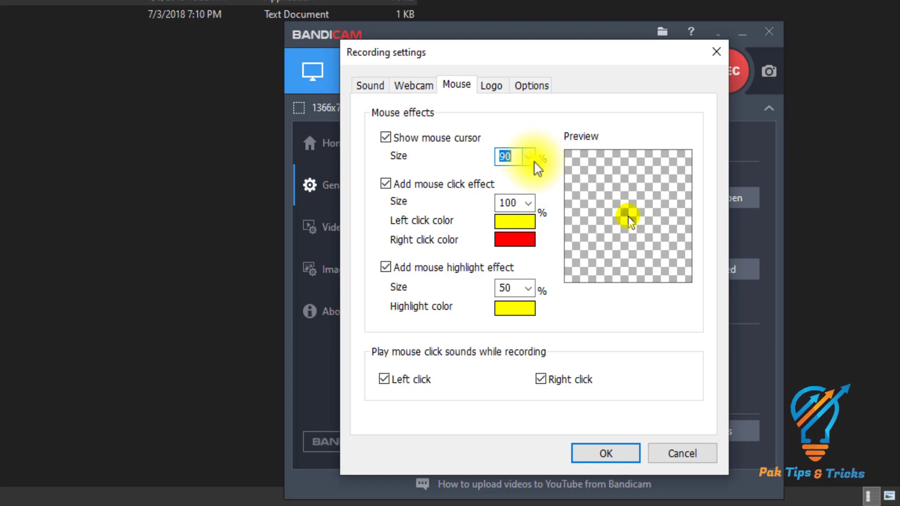
{"action": "left_click", "coordinate": [528, 156]}
{"action": "left_click", "coordinate": [515, 238]}
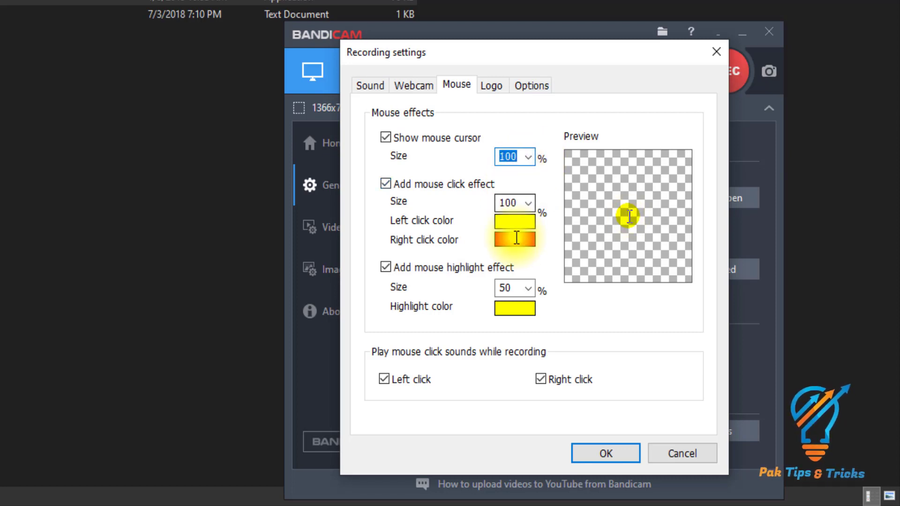
- Try mouse click effect sizes of 70% and 200%, and set the size back to 100%
{"action": "left_click", "coordinate": [527, 202]}
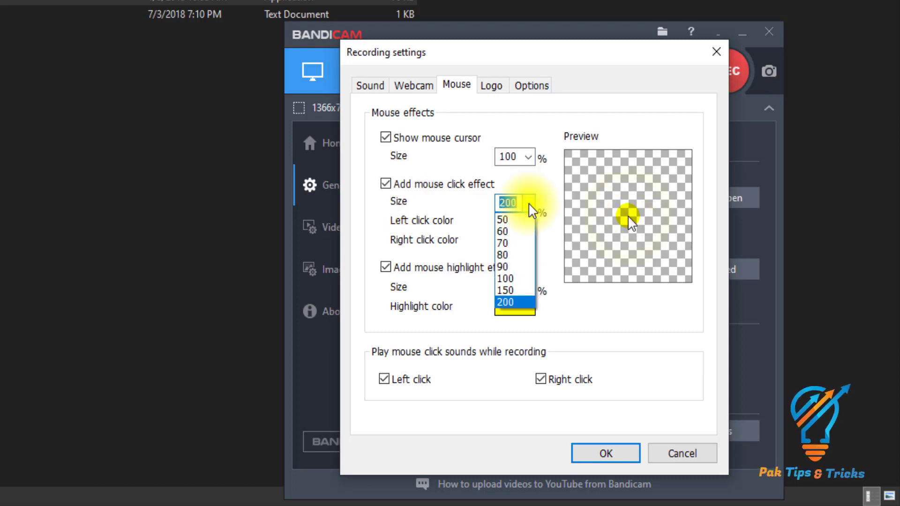
{"action": "left_click", "coordinate": [507, 245]}
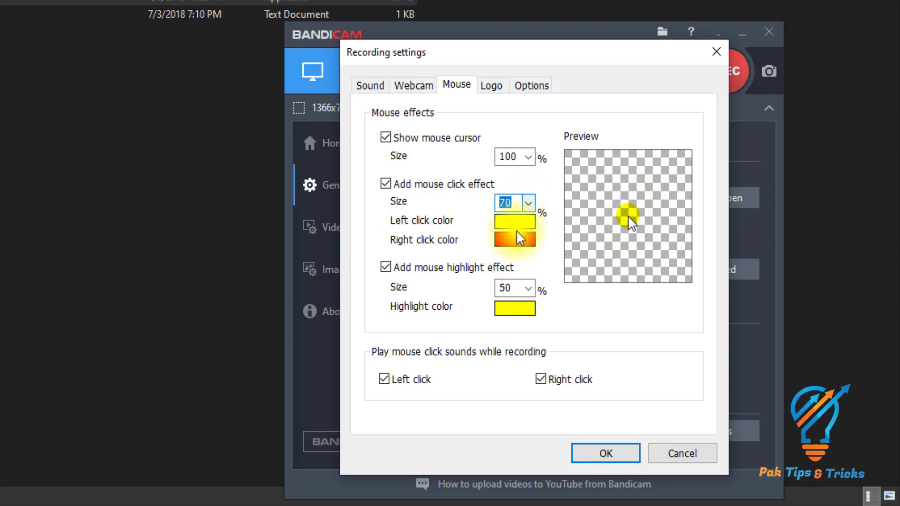
{"action": "left_click", "coordinate": [528, 203]}
{"action": "left_click", "coordinate": [500, 303]}
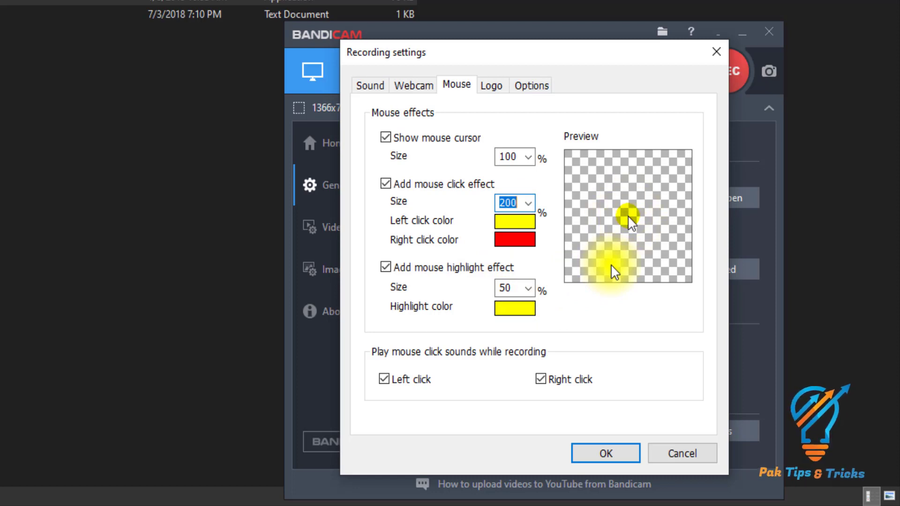
{"action": "left_click", "coordinate": [531, 207]}
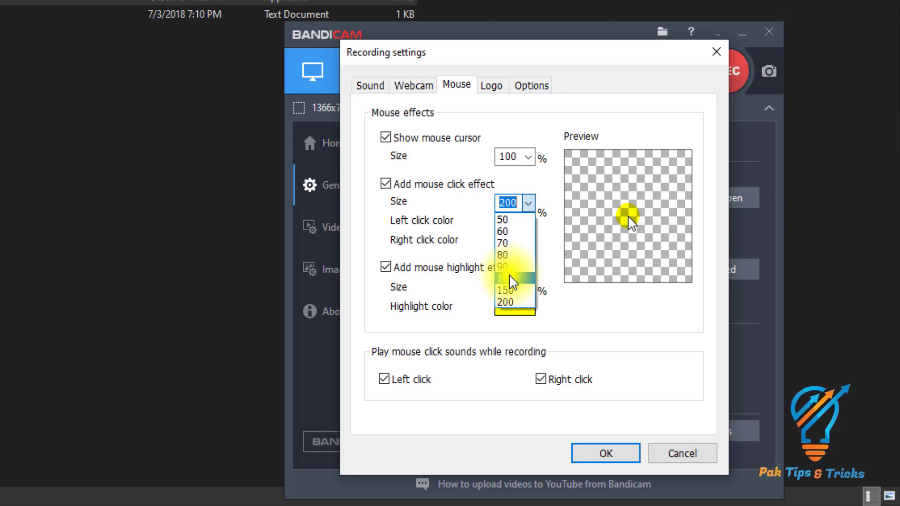
{"action": "left_click", "coordinate": [510, 276]}
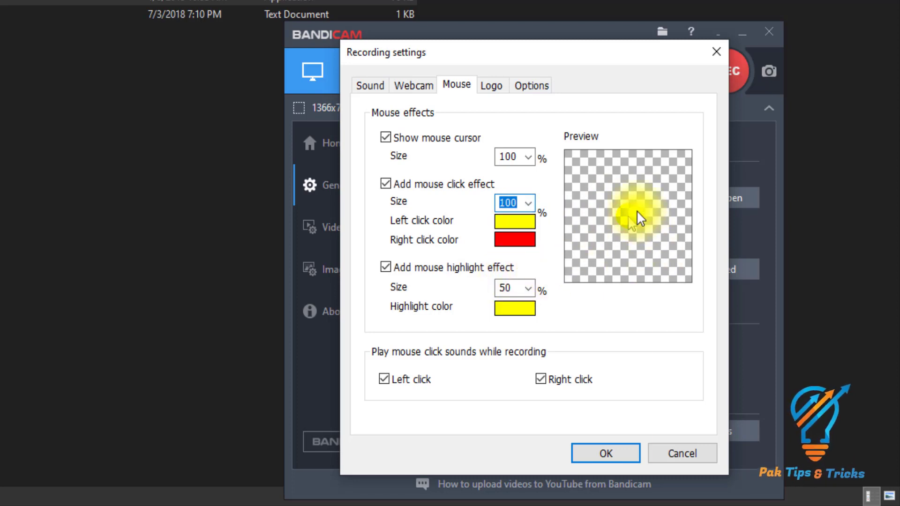
- Try bright green as the left click color, and set it back to yellow
{"action": "left_click", "coordinate": [513, 222]}
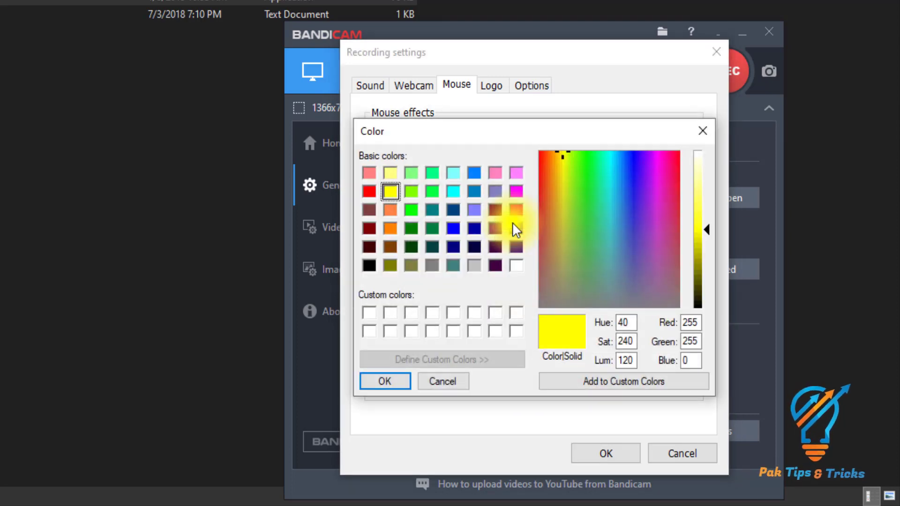
{"action": "left_click", "coordinate": [411, 212]}
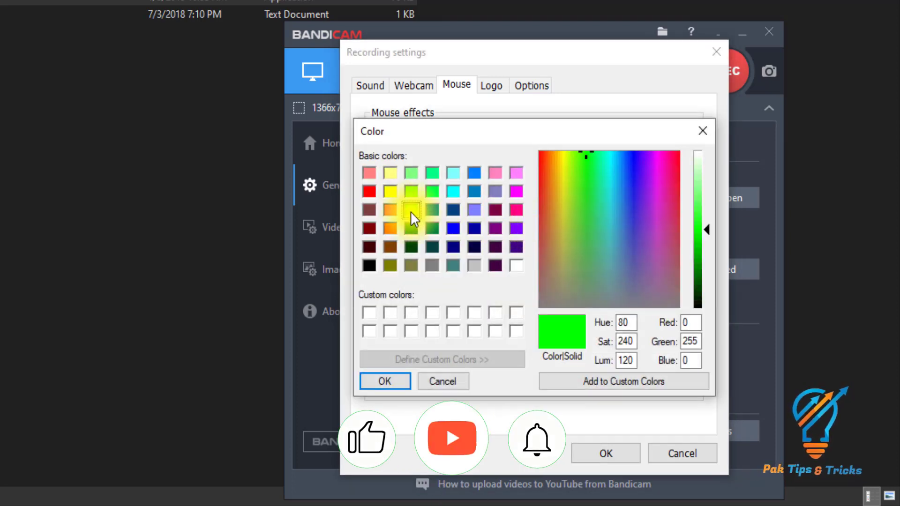
{"action": "left_click", "coordinate": [395, 379]}
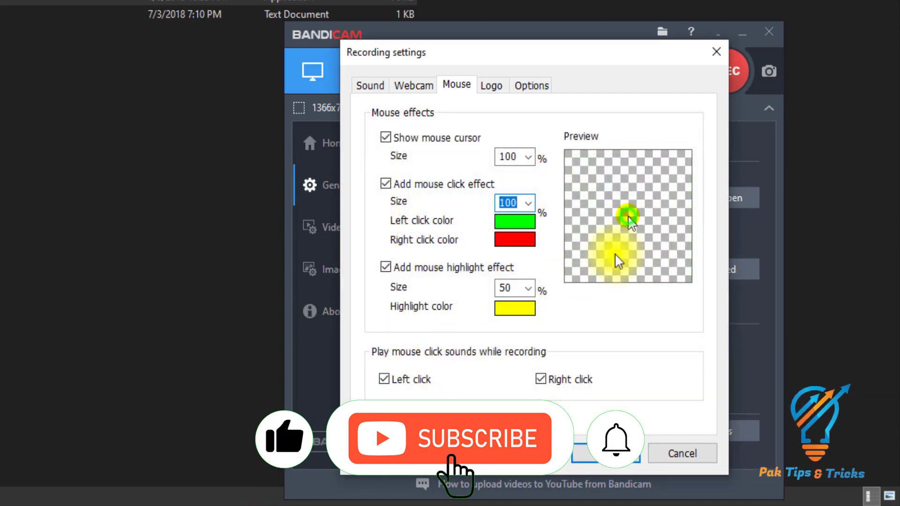
{"action": "left_click", "coordinate": [520, 224]}
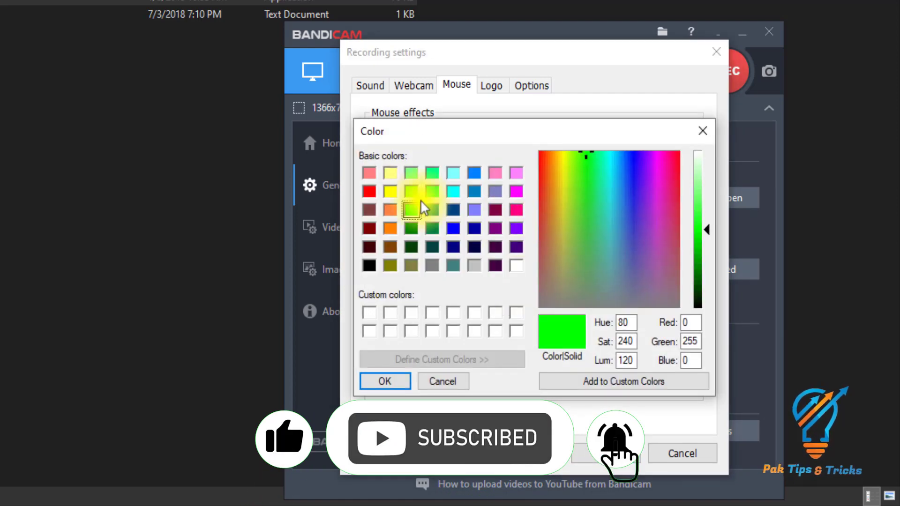
{"action": "left_click", "coordinate": [390, 192]}
{"action": "left_click", "coordinate": [389, 382]}
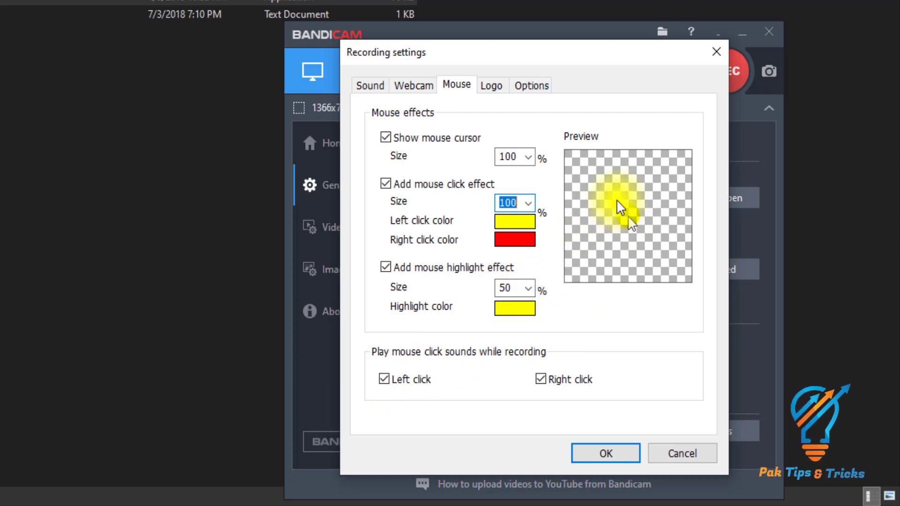
- Try a mouse highlight effect size of 200%, and set it back to 50%
{"action": "left_click", "coordinate": [527, 290]}
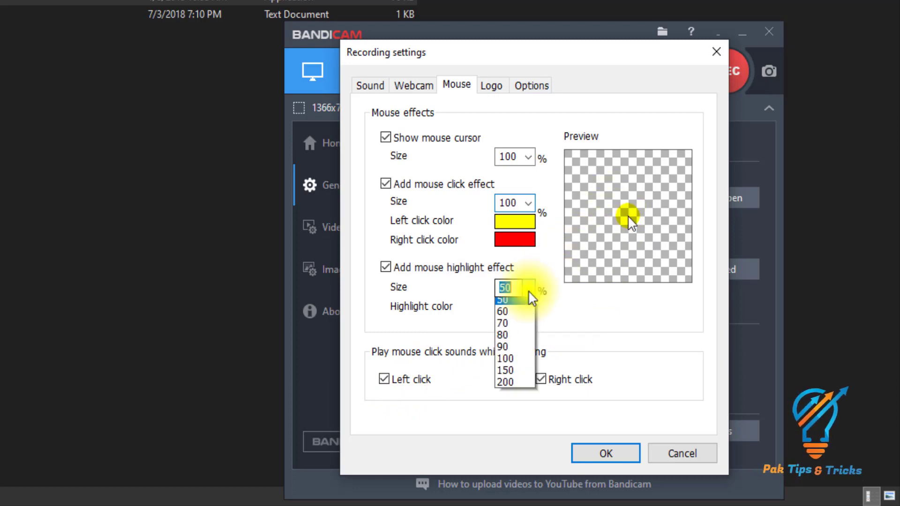
{"action": "left_click", "coordinate": [507, 396]}
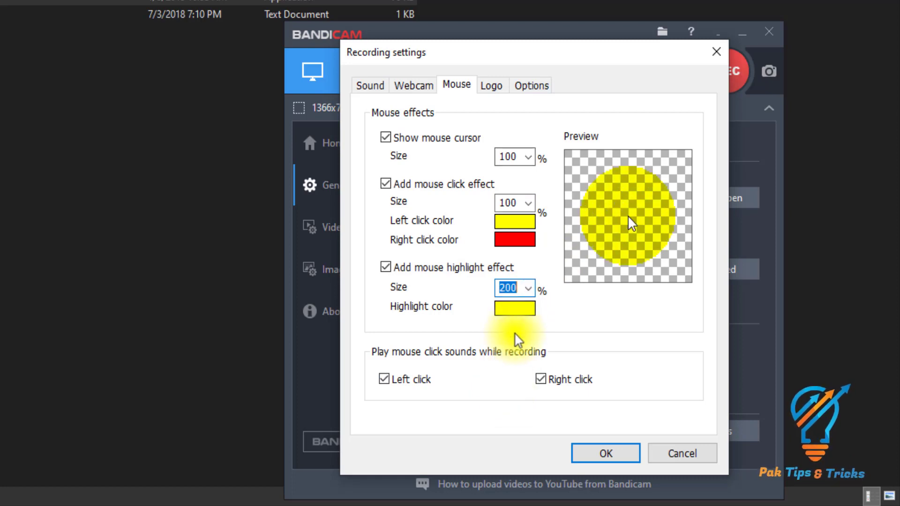
{"action": "left_click", "coordinate": [522, 288]}
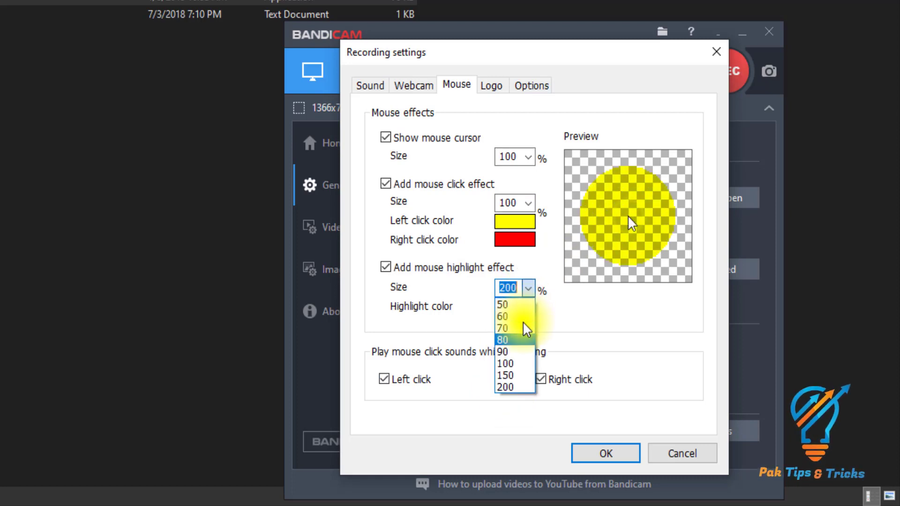
{"action": "left_click", "coordinate": [515, 352]}
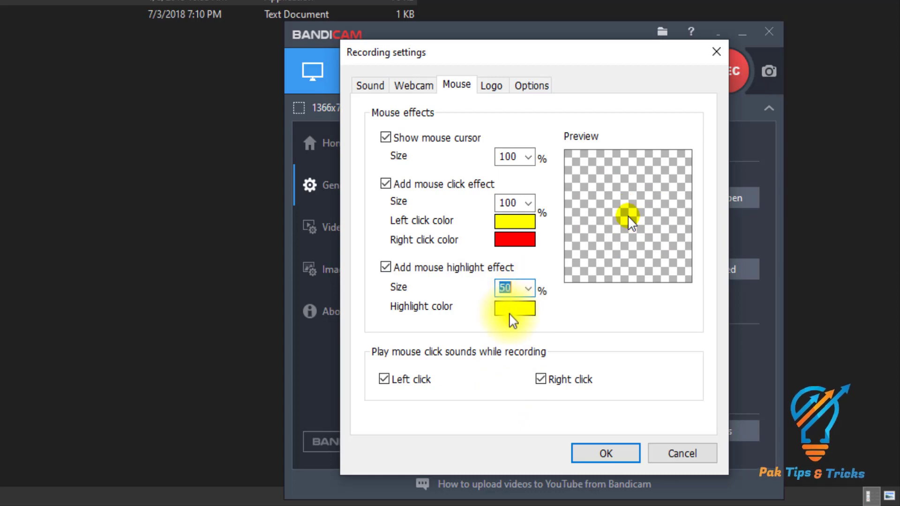
- Try red as the mouse highlight color, and set it back to yellow
{"action": "left_click", "coordinate": [512, 310]}
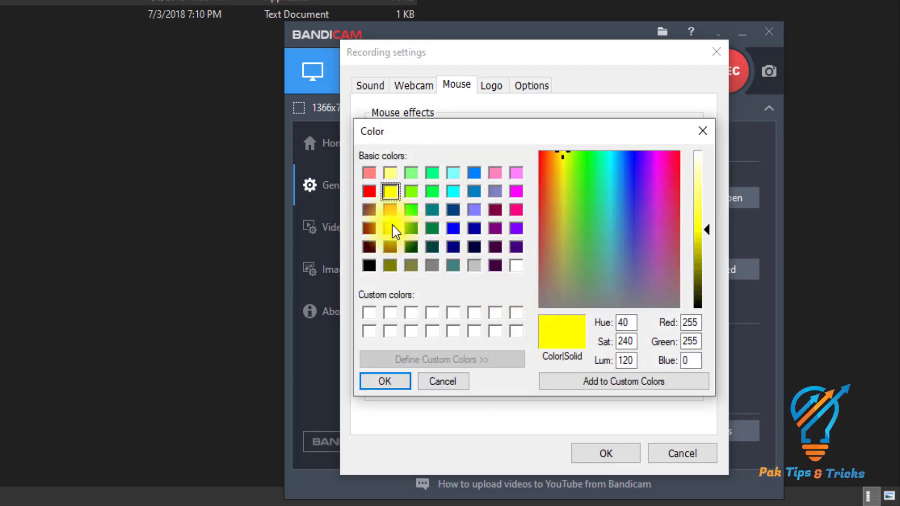
{"action": "left_click", "coordinate": [369, 190]}
{"action": "left_click", "coordinate": [395, 379]}
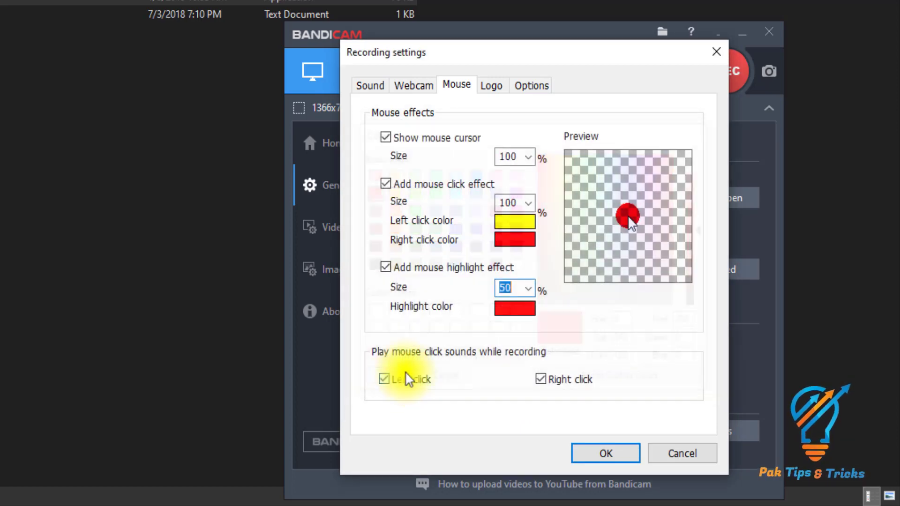
{"action": "left_click", "coordinate": [521, 312]}
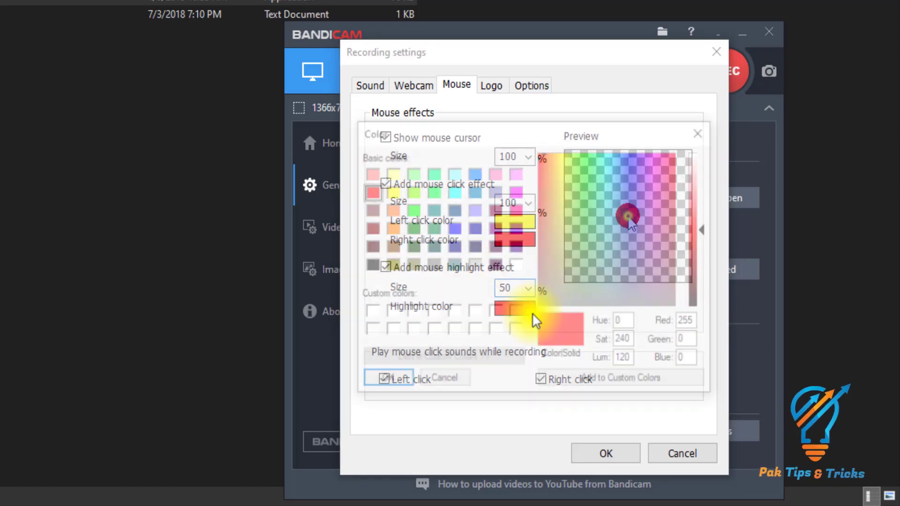
{"action": "left_click", "coordinate": [386, 191]}
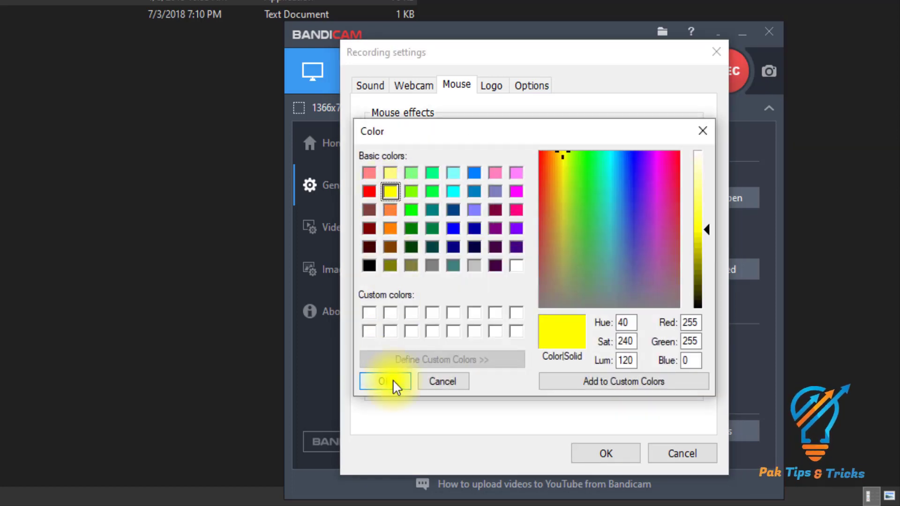
{"action": "left_click", "coordinate": [393, 380]}
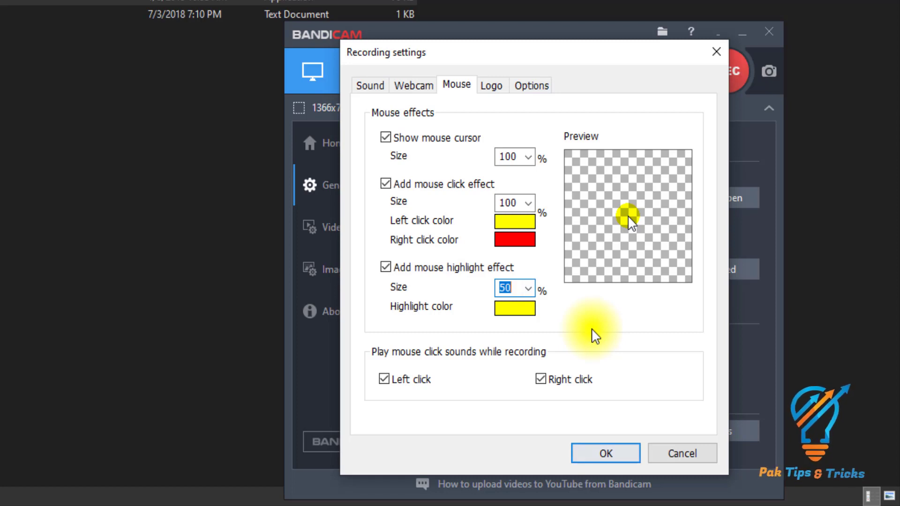
- Open the logo settings of the recording settings to review the options for adding a logo to videos
{"action": "left_click", "coordinate": [498, 92]}
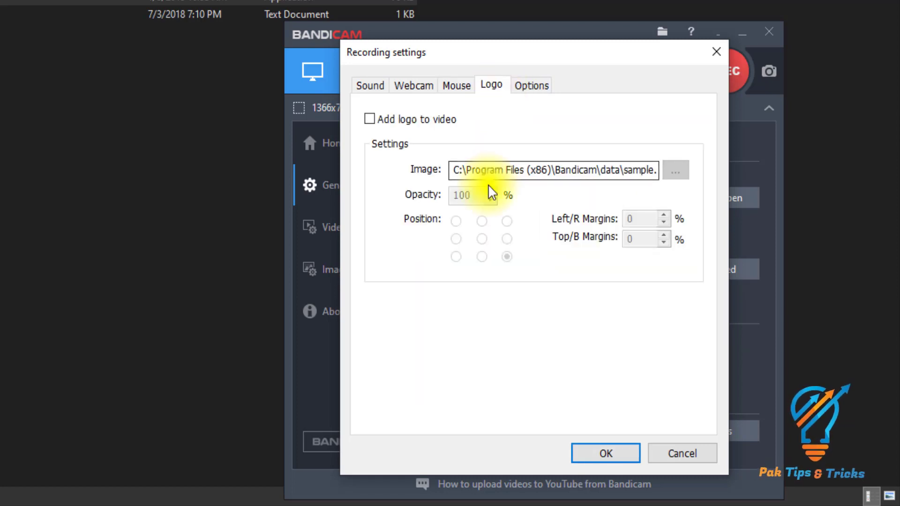